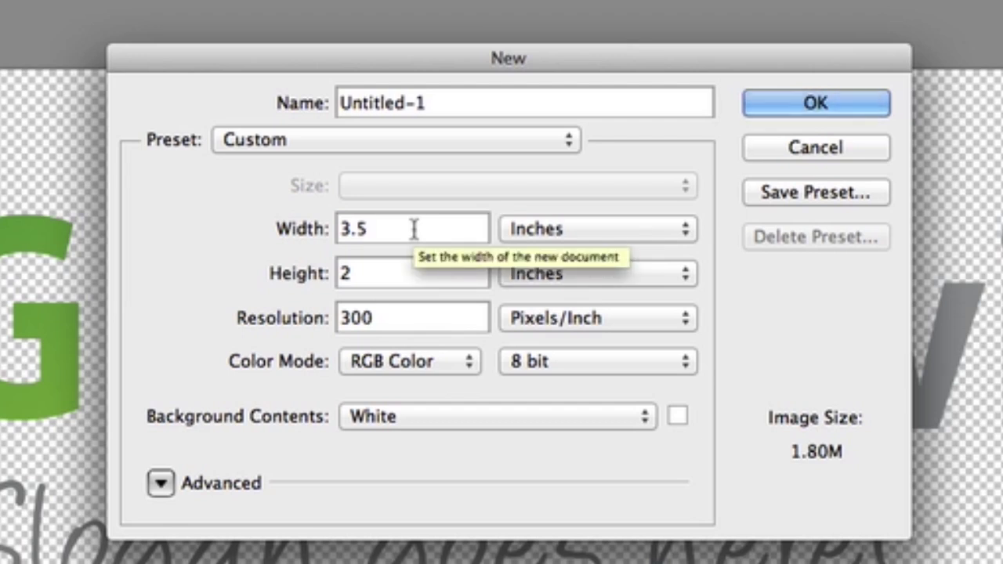
Set the new document to 3.75 × 2.25 inches at 300 ppi and create it
left_click(415, 229)
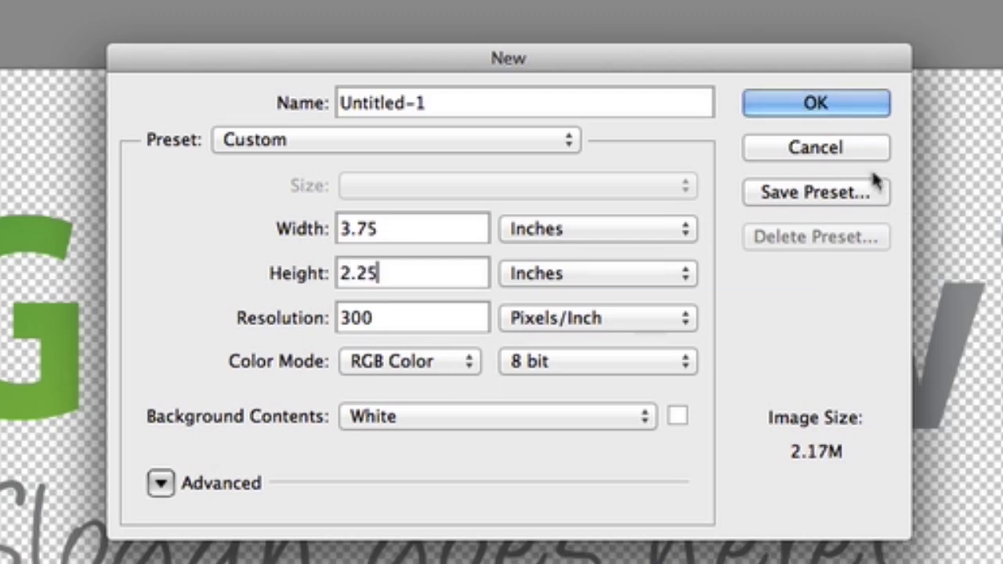
left_click(859, 103)
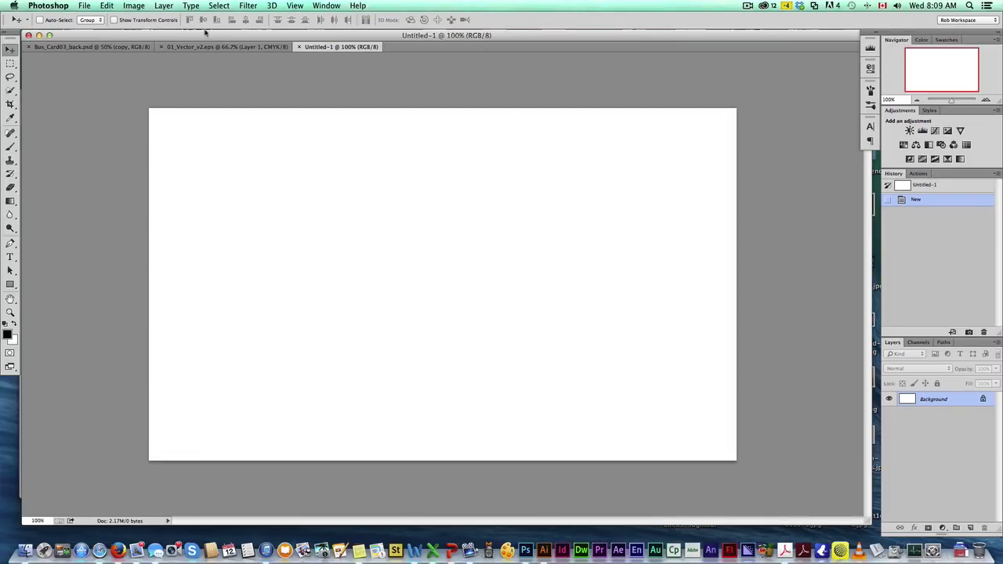
Switch to the Bus_Card03_back.psd template and zoom in to 66.7%
left_click(60, 47)
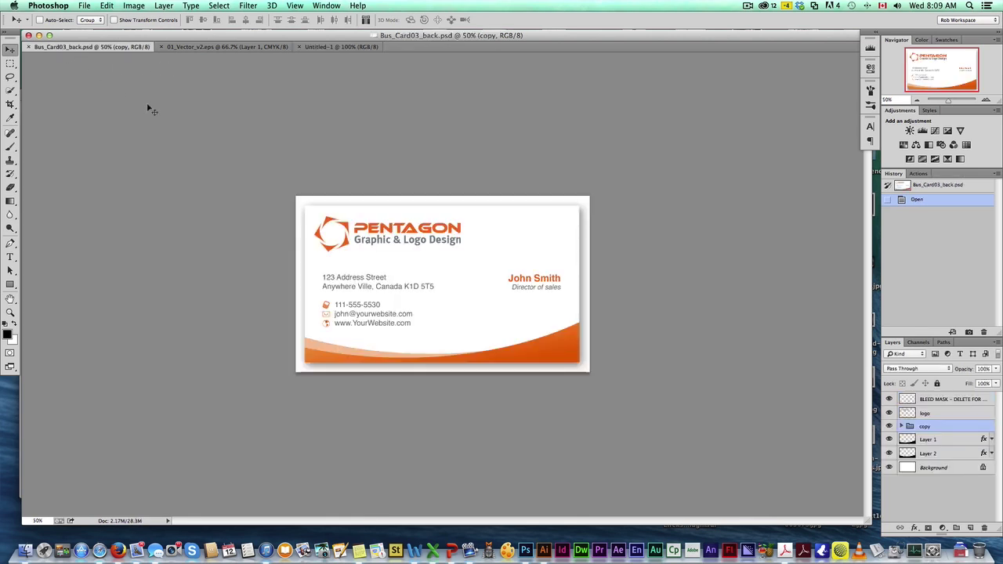
key("super+plus")
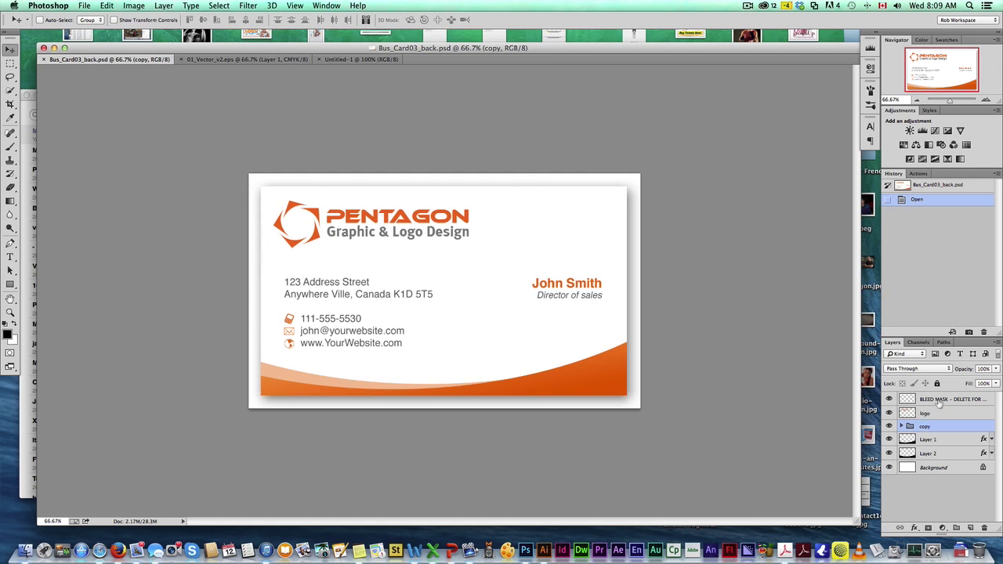
left_click(771, 373)
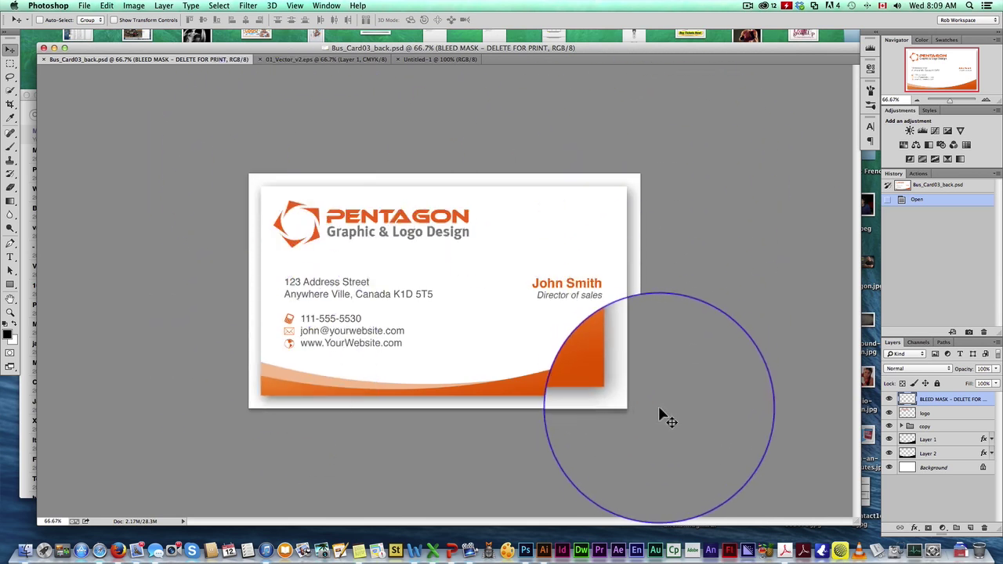
Toggle the BLEED MASK layer off and on to compare, leaving it visible
left_click(890, 401)
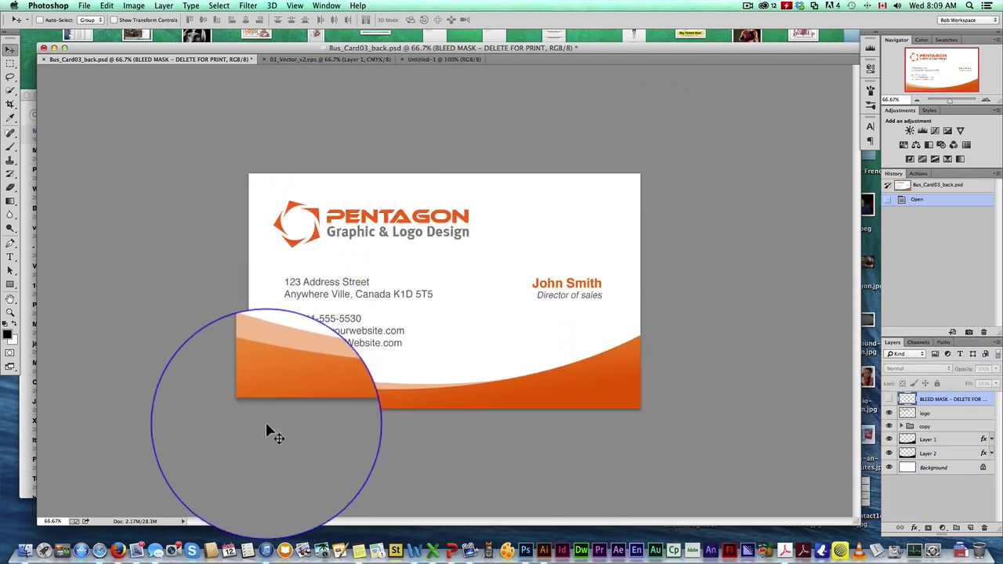
left_click(889, 401)
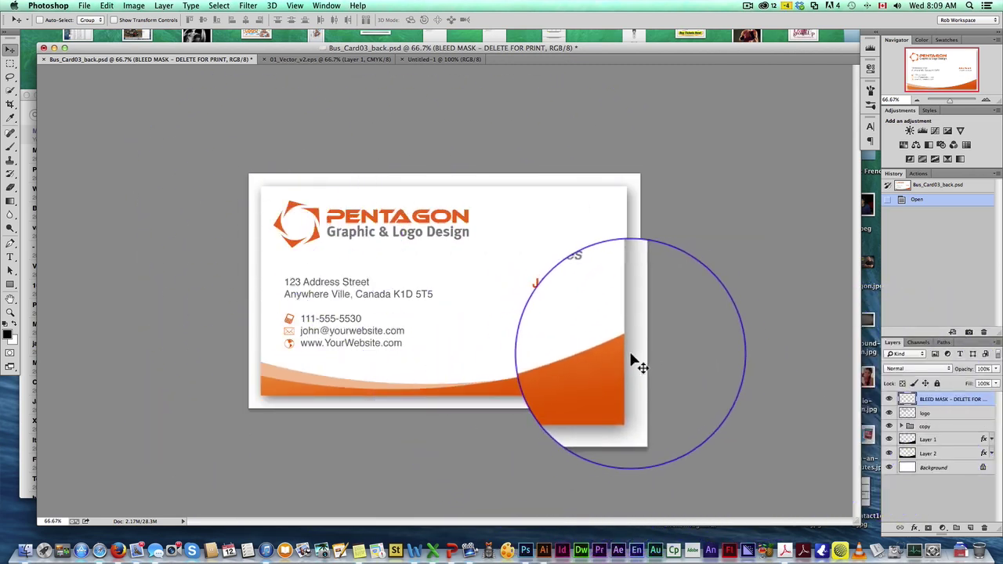
left_click(890, 401)
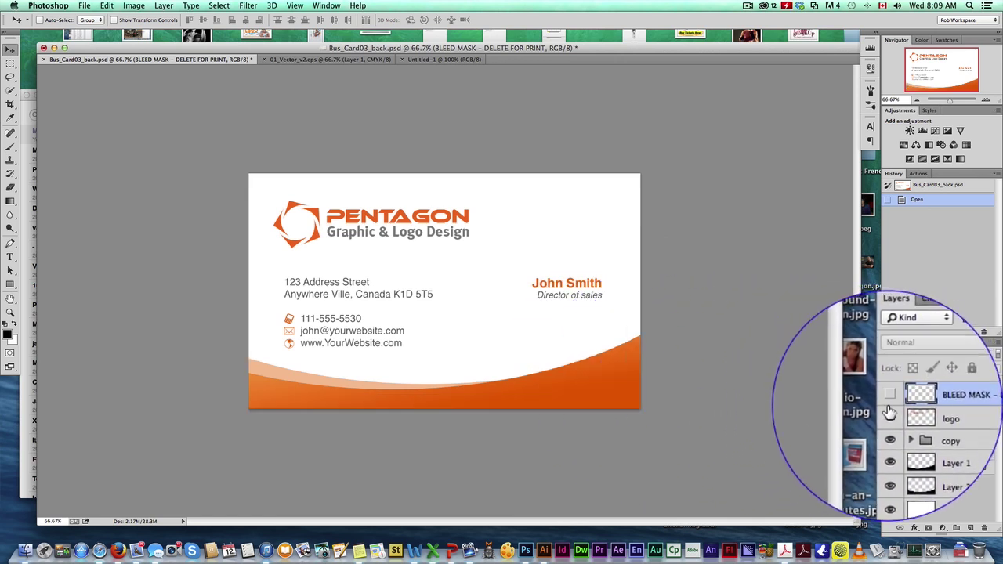
left_click(888, 395)
left_click(889, 396)
left_click(888, 396)
left_click(887, 396)
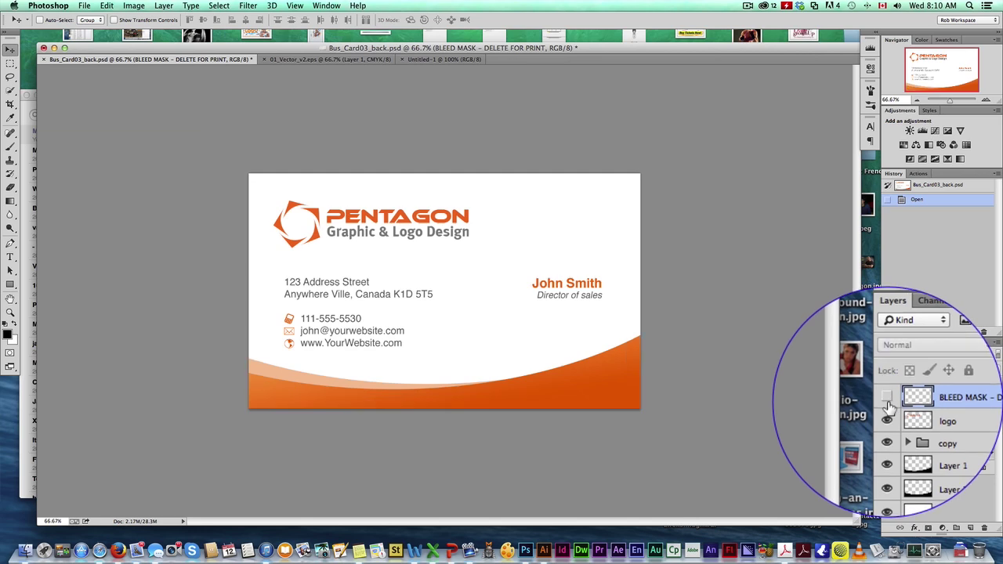
left_click(887, 396)
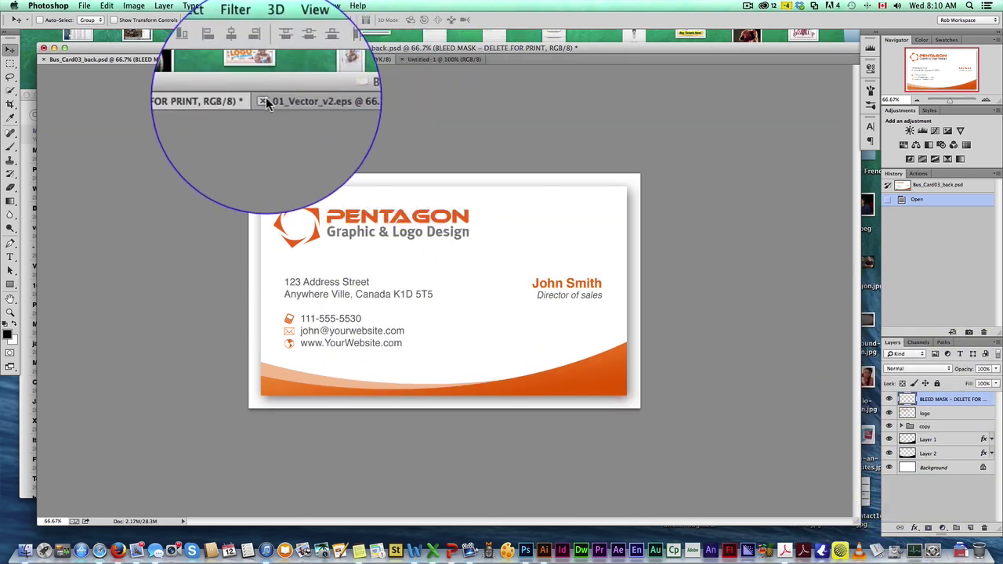
Select the whole Green Living logo canvas in 01_Vector_v2.eps
left_click(439, 60)
left_click(353, 60)
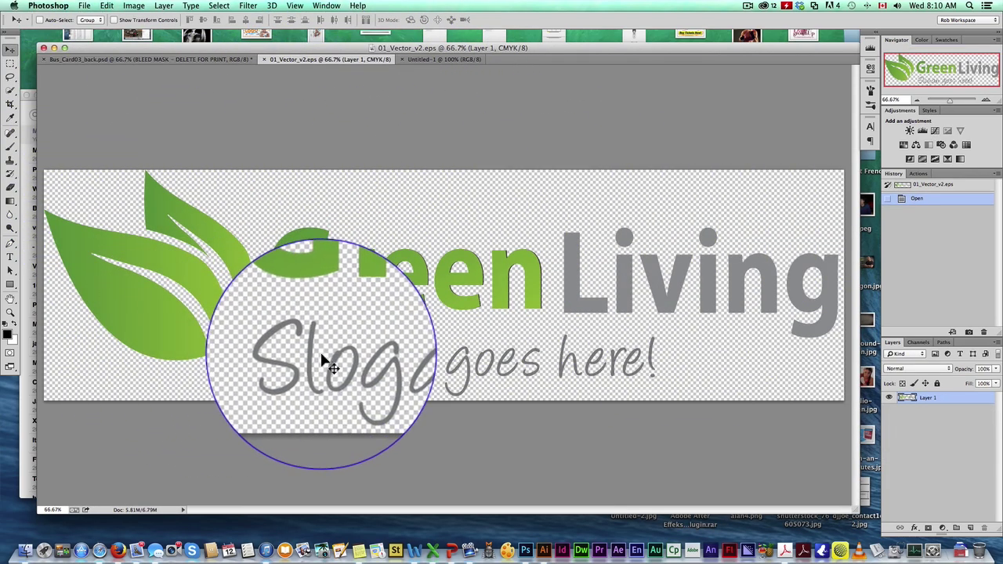
key("super+a")
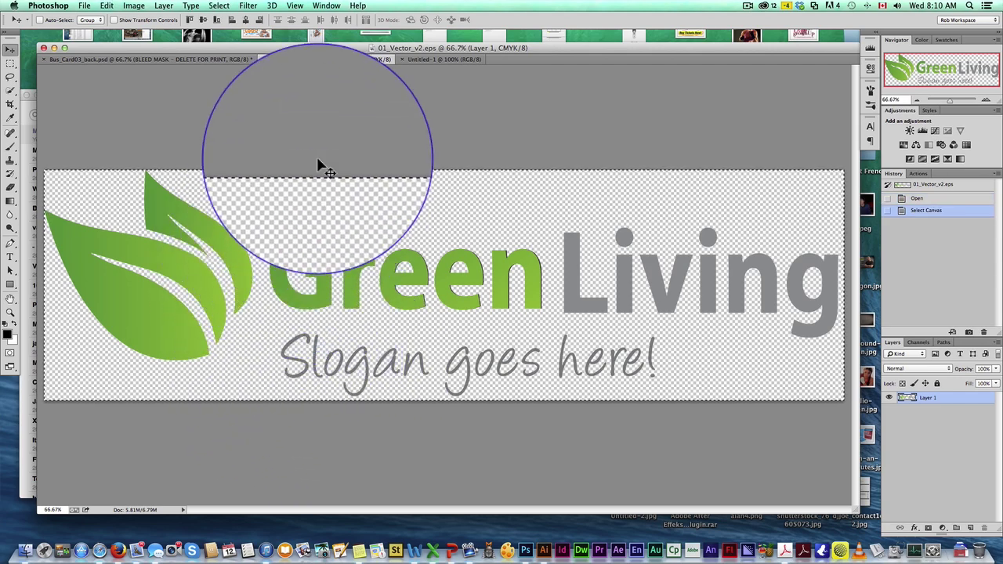
Hide the PENTAGON logo layer on the card and paste in the Green Living logo
left_click(118, 59)
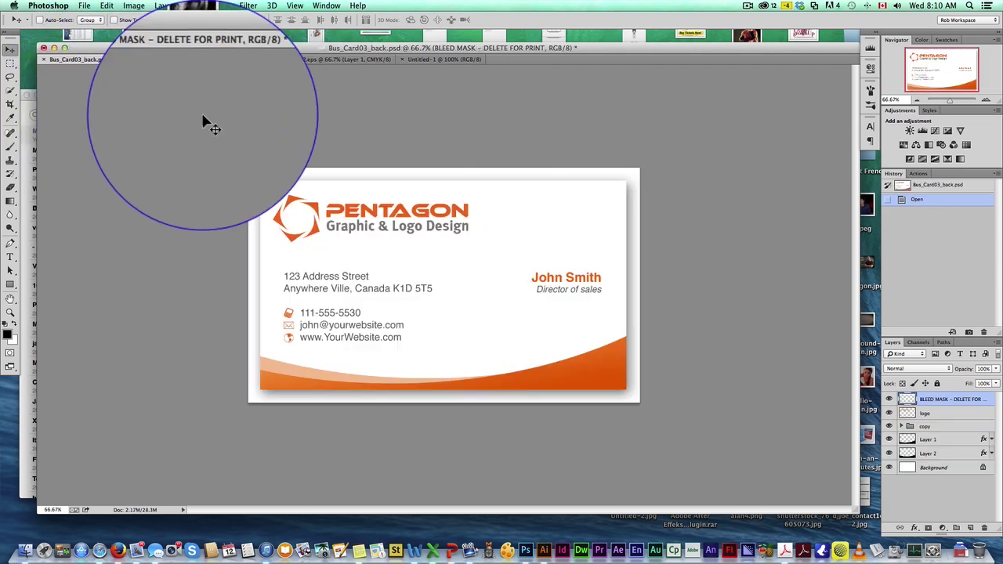
left_click(932, 414)
left_click(888, 413)
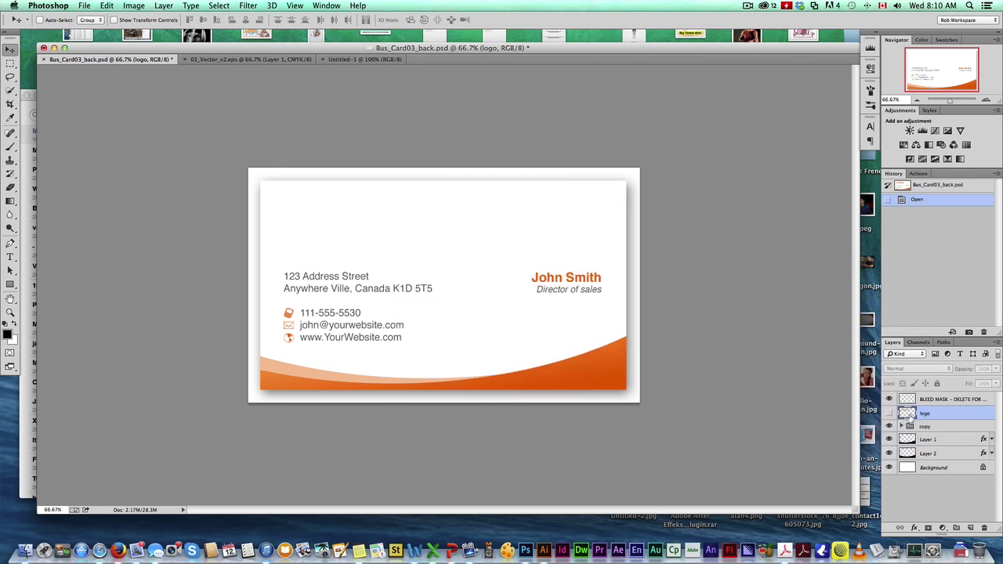
key("super+v")
Scale the pasted logo down and place it in the card's top-left corner
left_click_drag(253, 177, 749, 350)
left_click_drag(814, 357, 295, 216)
left_click_drag(525, 260, 437, 245)
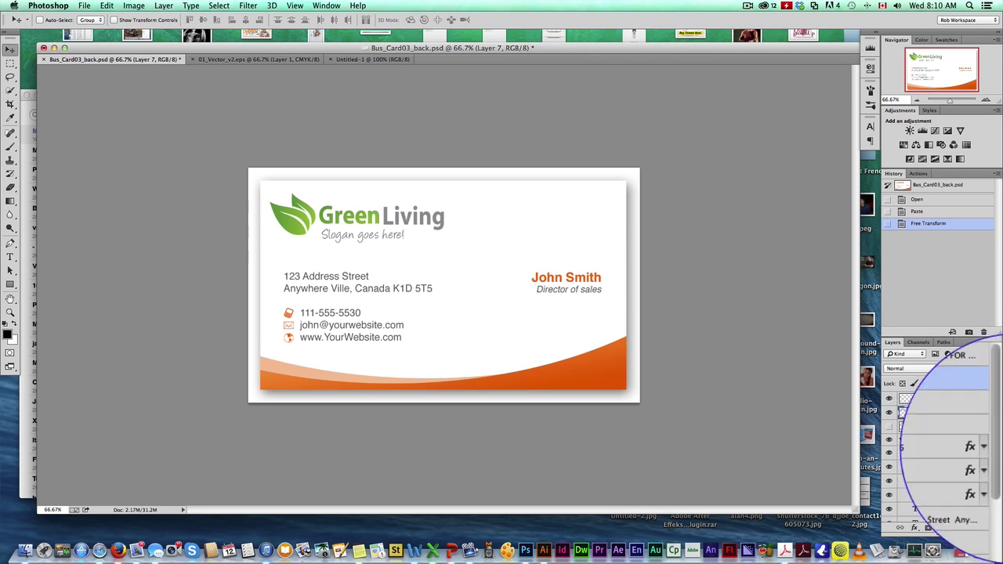
Give the name layer a Color Overlay sampled from the leaf green, then retype the cardholder's name
left_click(940, 457)
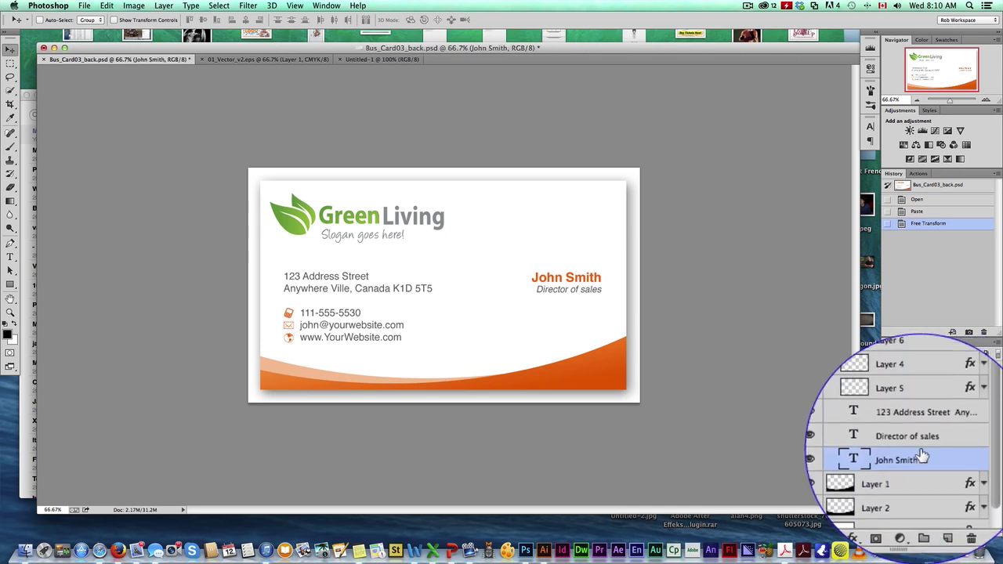
right_click(947, 478)
left_click(850, 117)
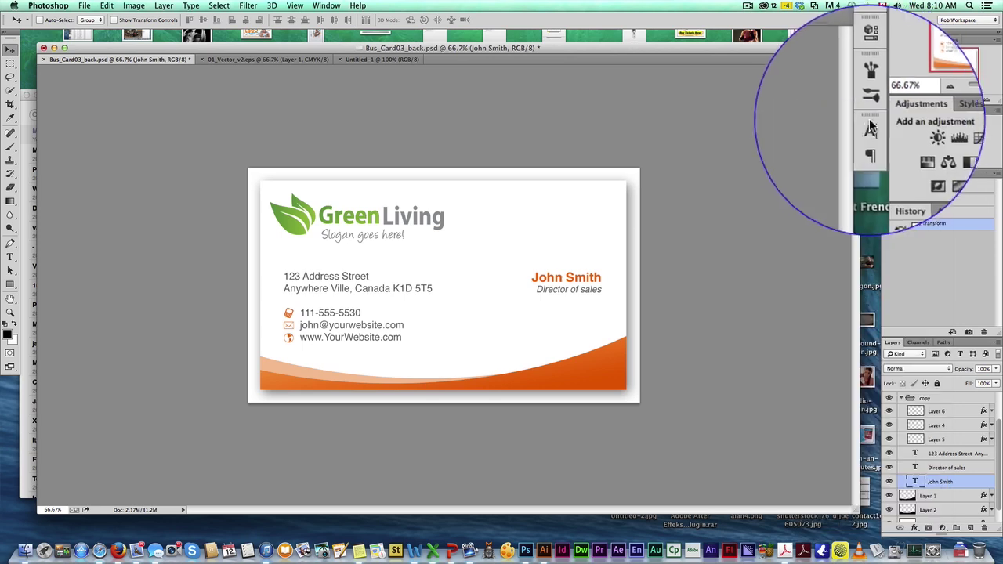
left_click(372, 254)
left_click_drag(567, 132, 783, 141)
left_click(757, 179)
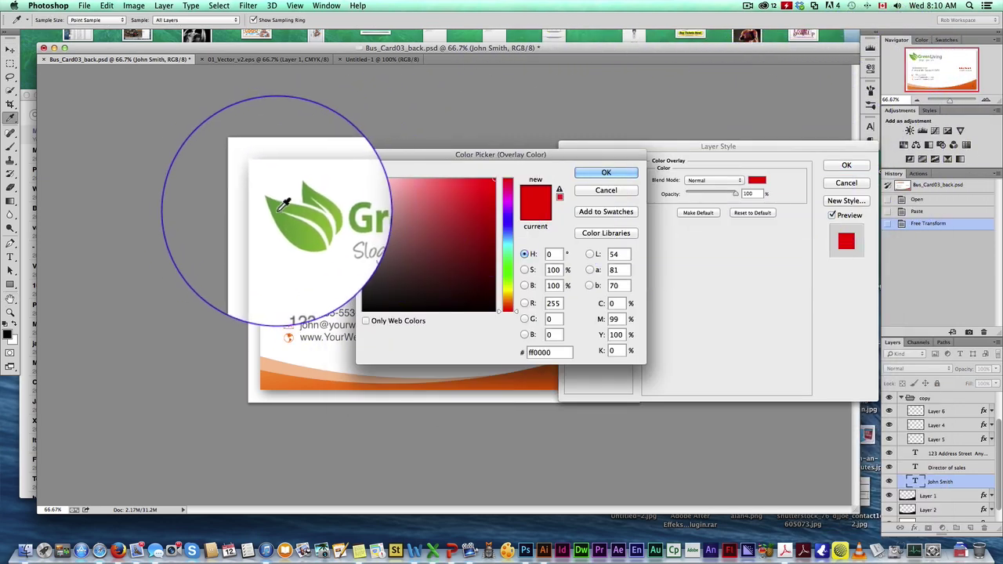
left_click(274, 206)
left_click(593, 176)
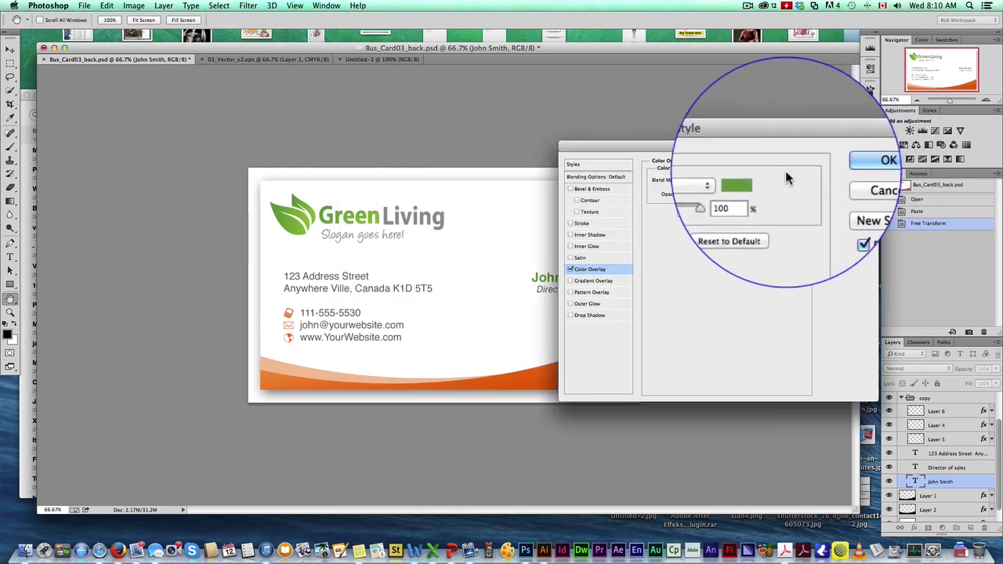
left_click(846, 166)
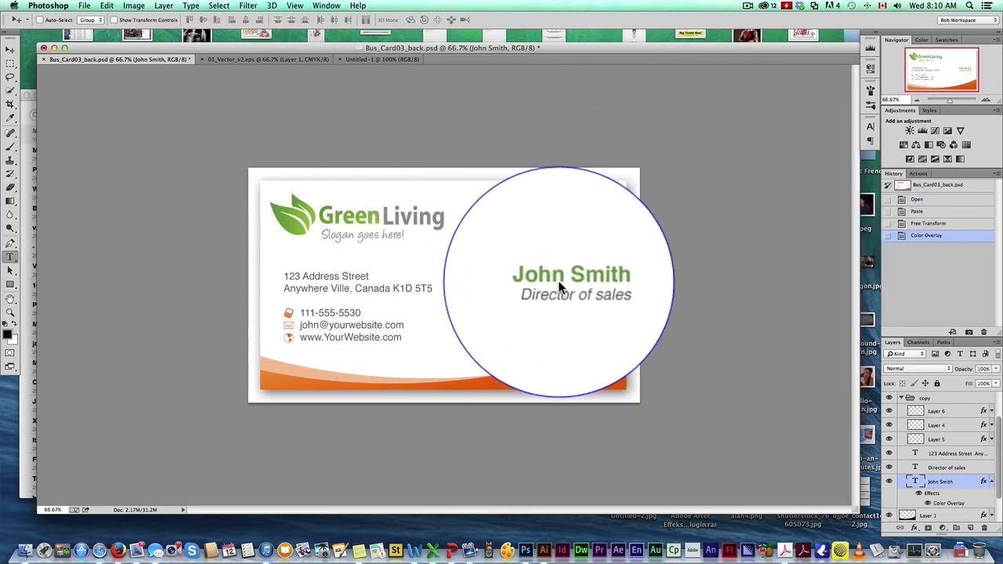
double_click(533, 276)
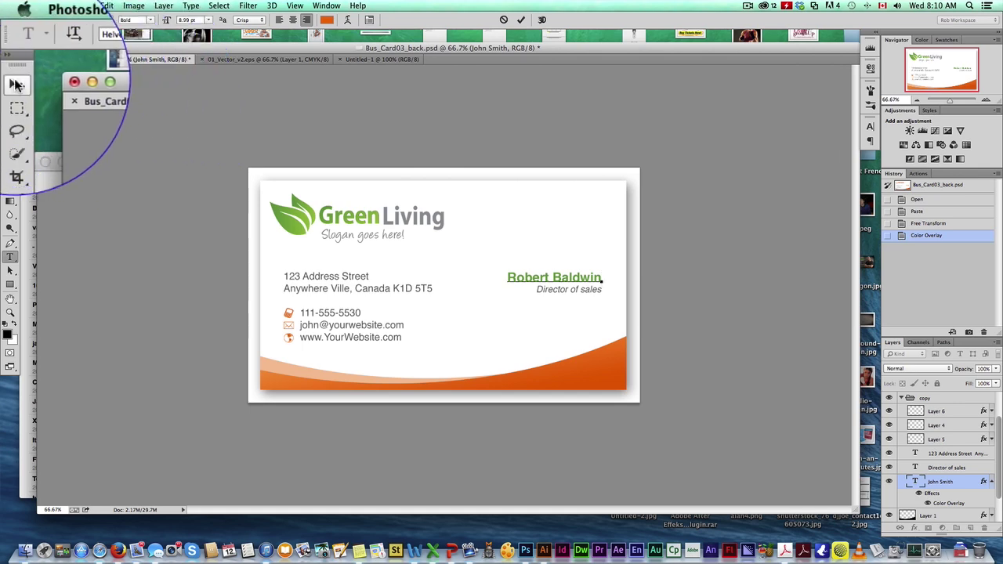
left_click(10, 48)
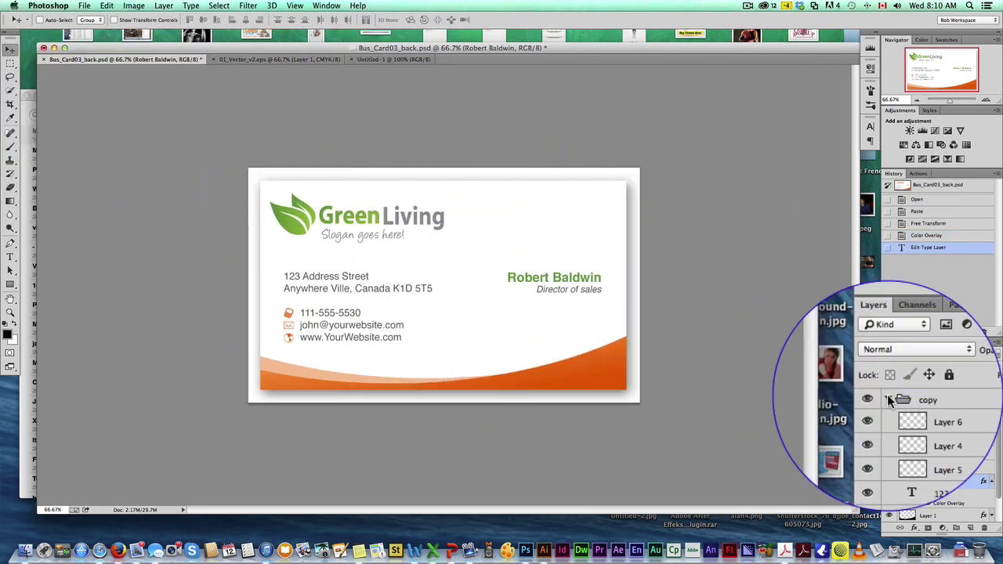
Move the address and contact icon layers to the right, then select the Director of sales layer
left_click(893, 452)
left_click_drag(428, 330, 470, 324)
key("super+z")
left_click(932, 410, "shift")
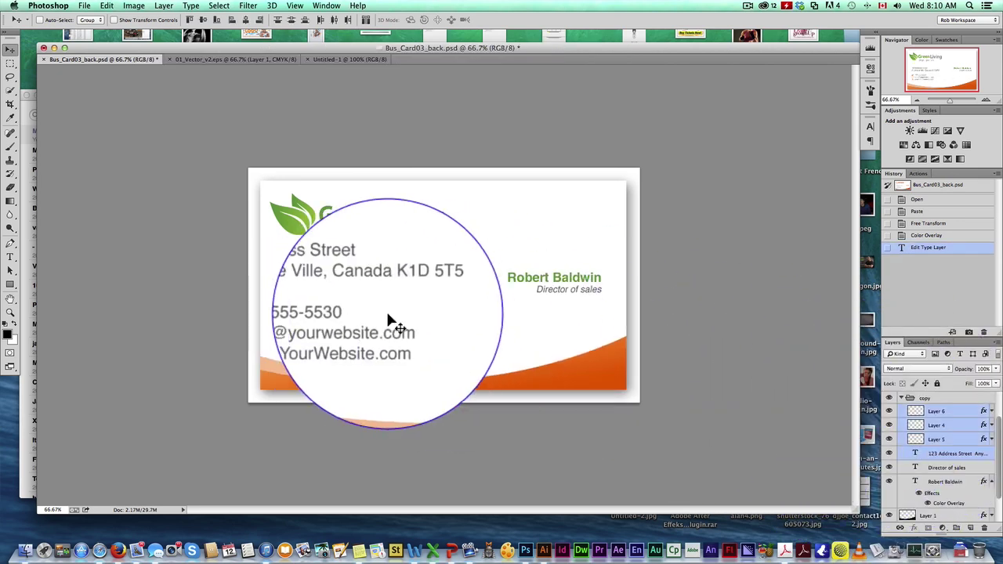
left_click_drag(387, 320, 531, 314)
left_click(944, 468)
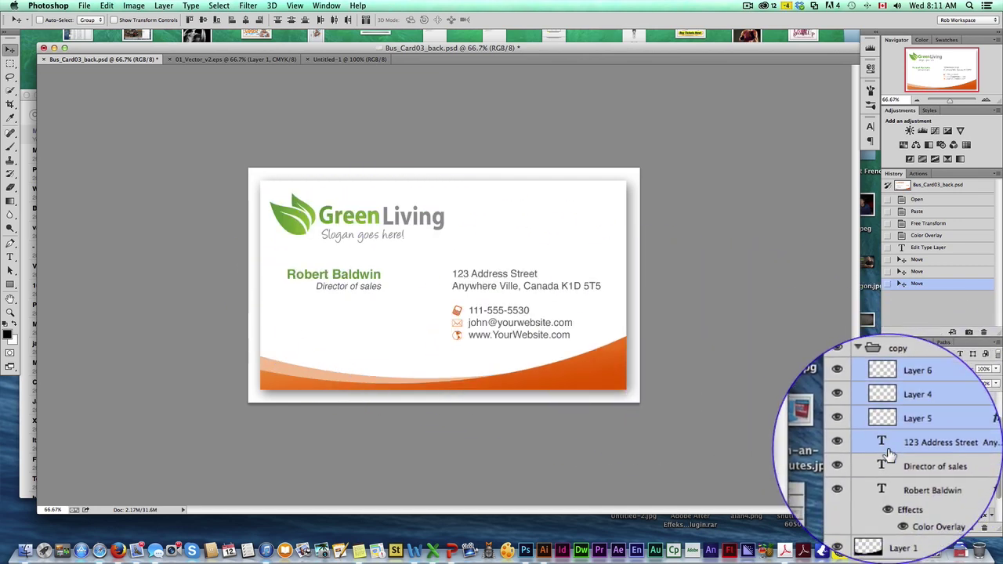
left_click(924, 467)
Copy the Robert Baldwin layer style and paste it onto icon Layers 6, 4 and 5
left_click(929, 481)
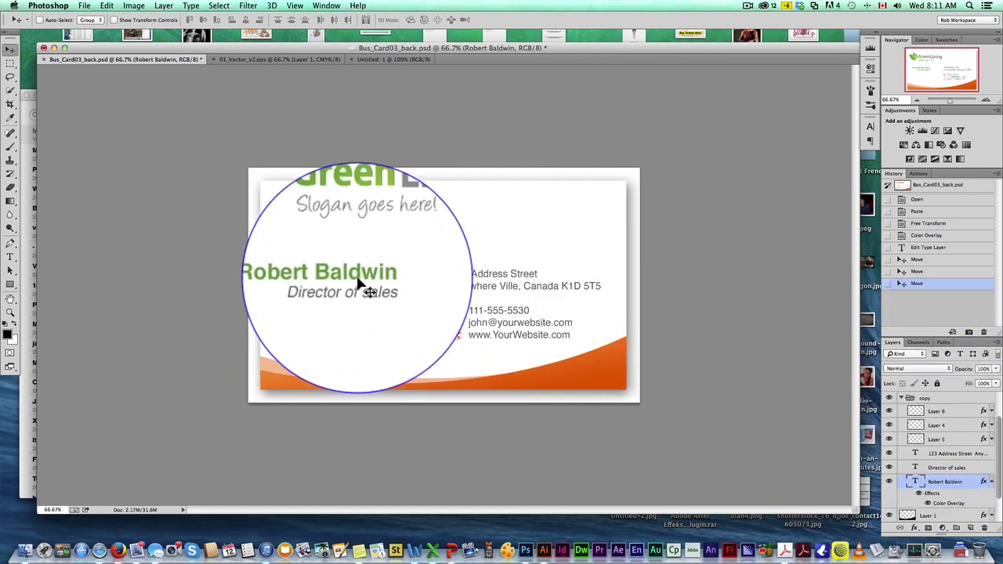
right_click(931, 481)
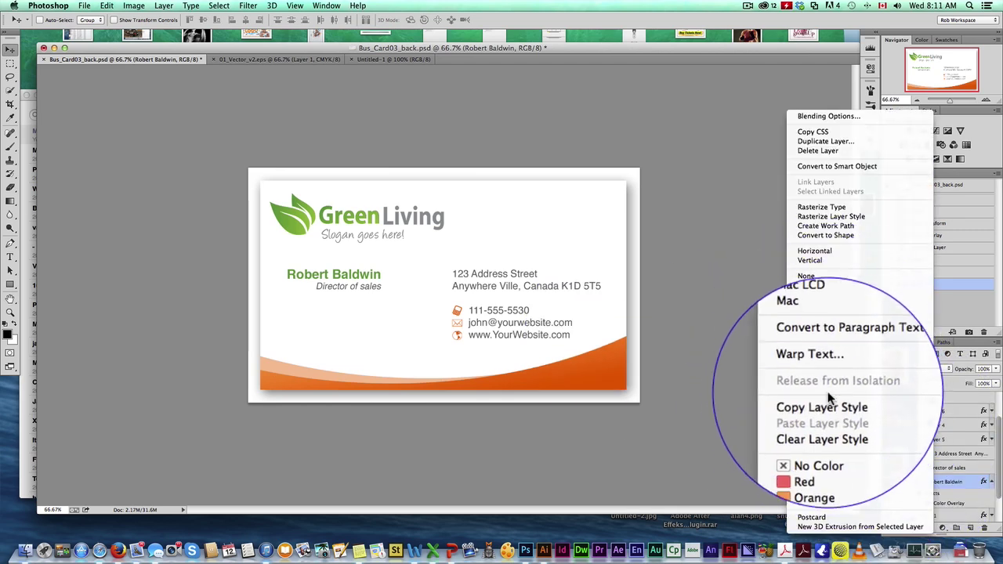
left_click(831, 401)
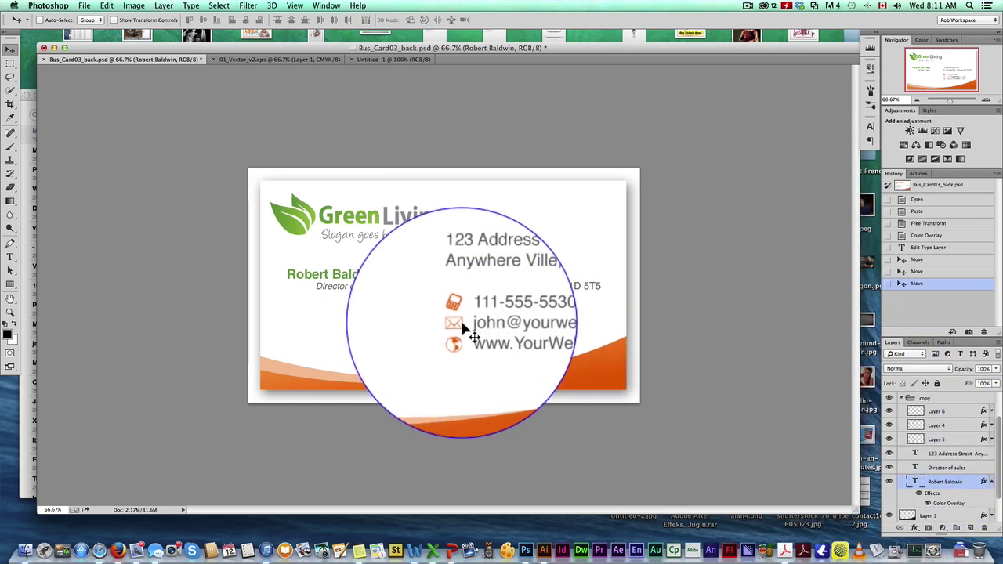
left_click(897, 413)
left_click(897, 450, "shift")
right_click(897, 427)
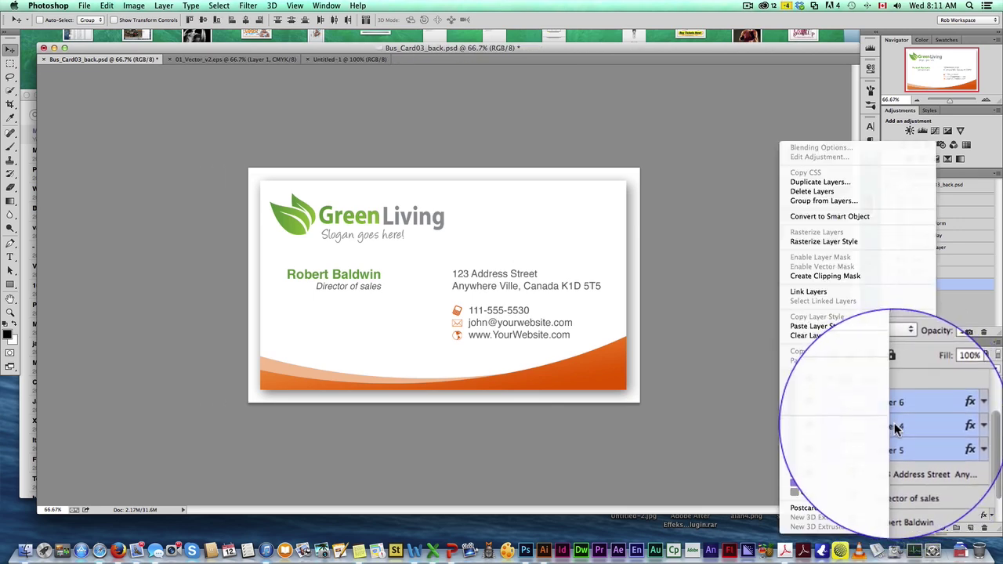
left_click(816, 327)
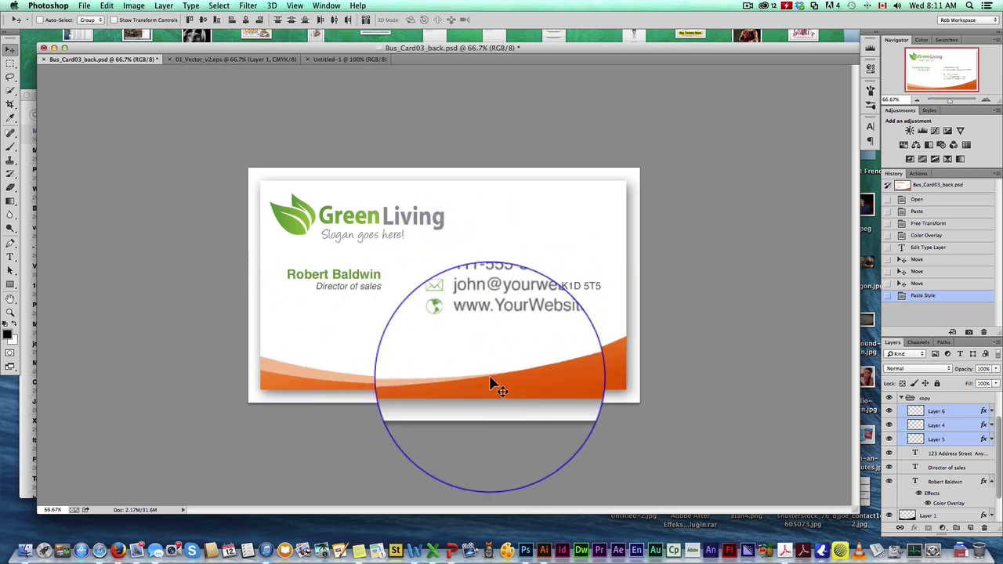
scroll(901, 450, "down", 4)
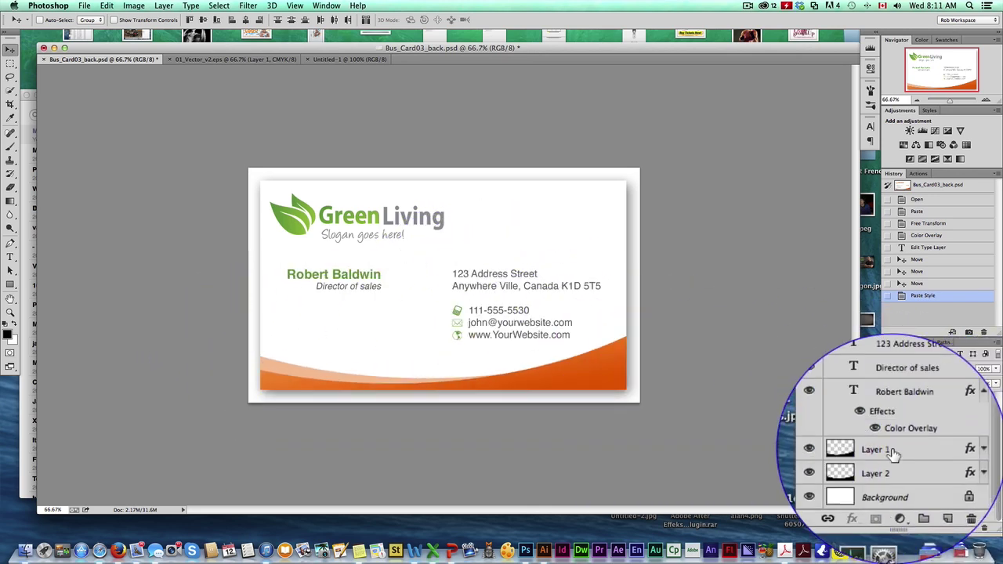
left_click(892, 452)
Add a Gradient Overlay to Layer 1 and set its first stop to the leaf green
right_click(910, 447)
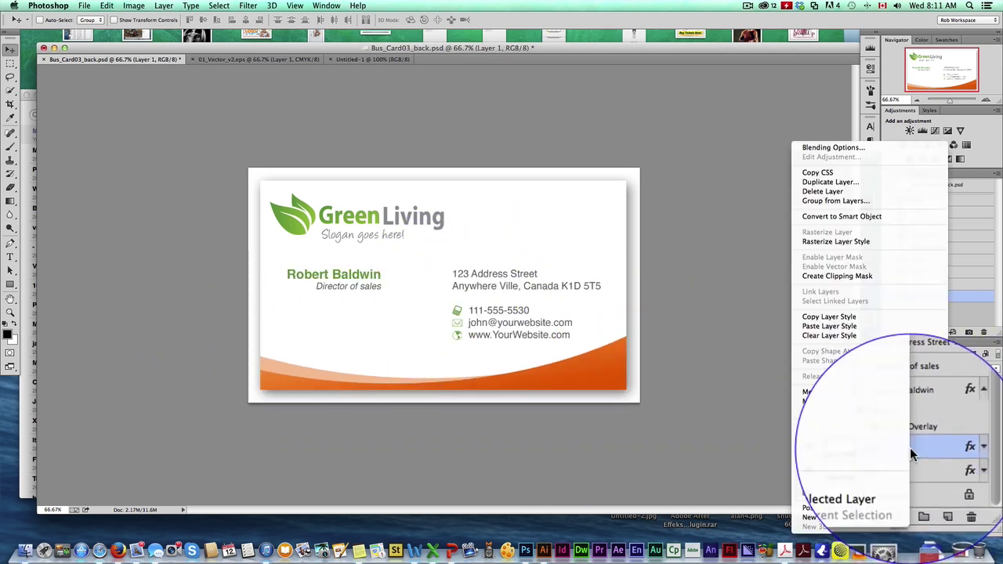
left_click(868, 147)
left_click(588, 279)
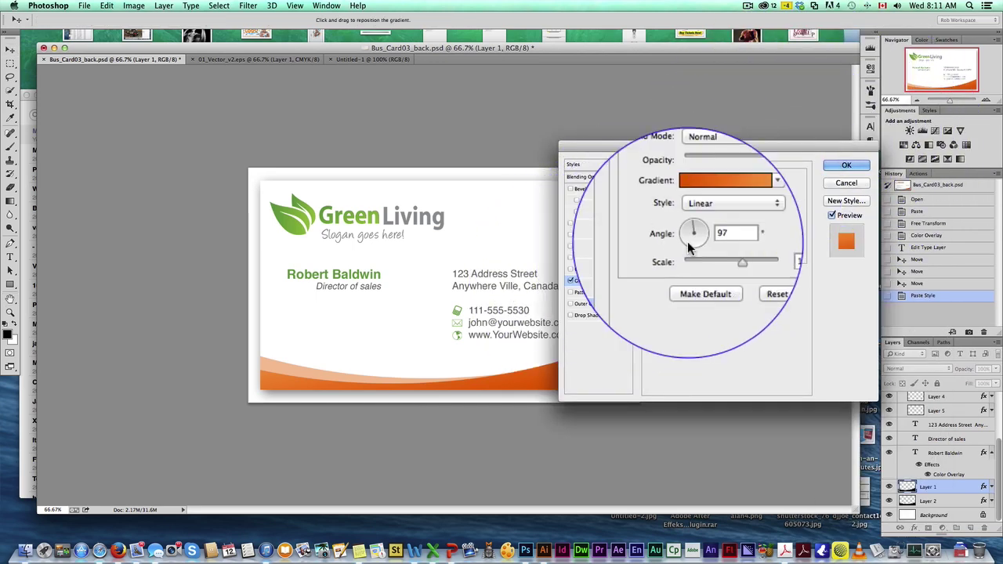
left_click(717, 205)
left_click_drag(544, 127, 688, 137)
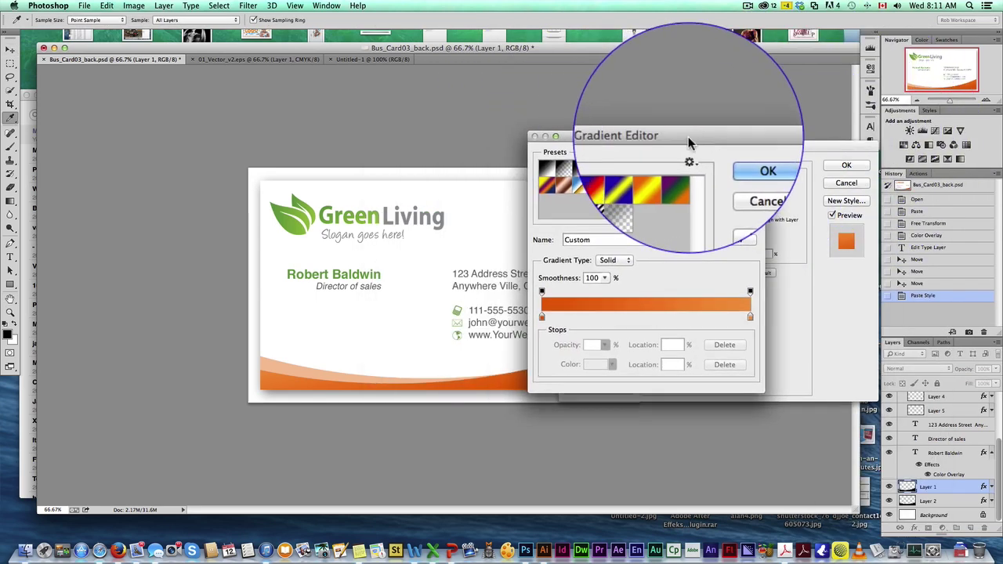
double_click(750, 316)
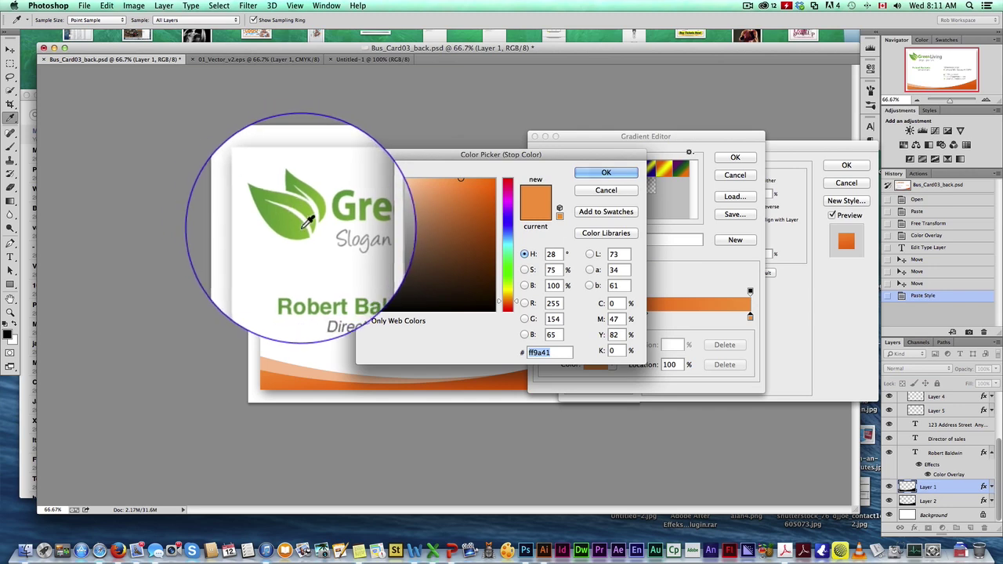
left_click(305, 221)
left_click(605, 173)
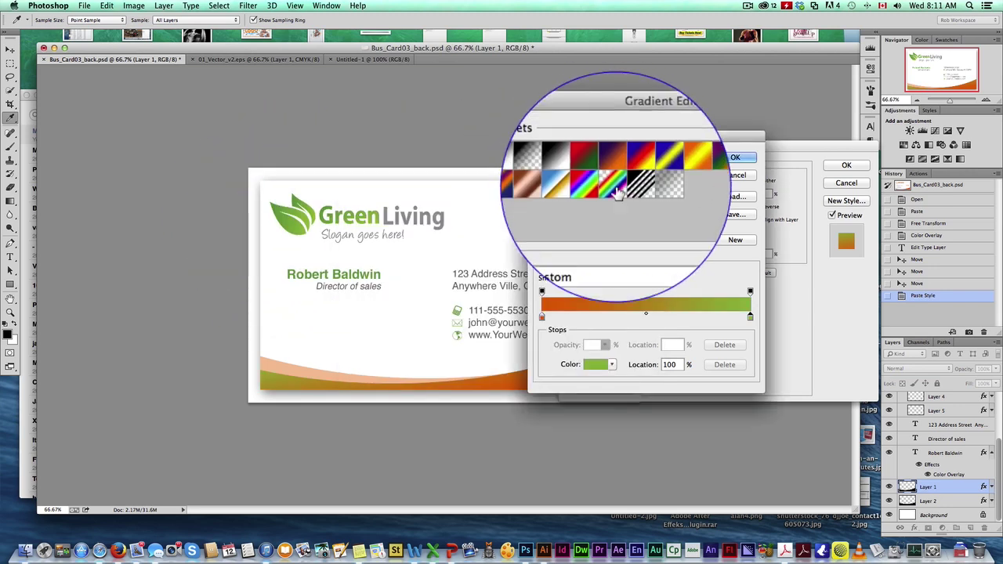
Set the second gradient stop to the leaf green and apply the all-green gradient
double_click(543, 317)
left_click(276, 204)
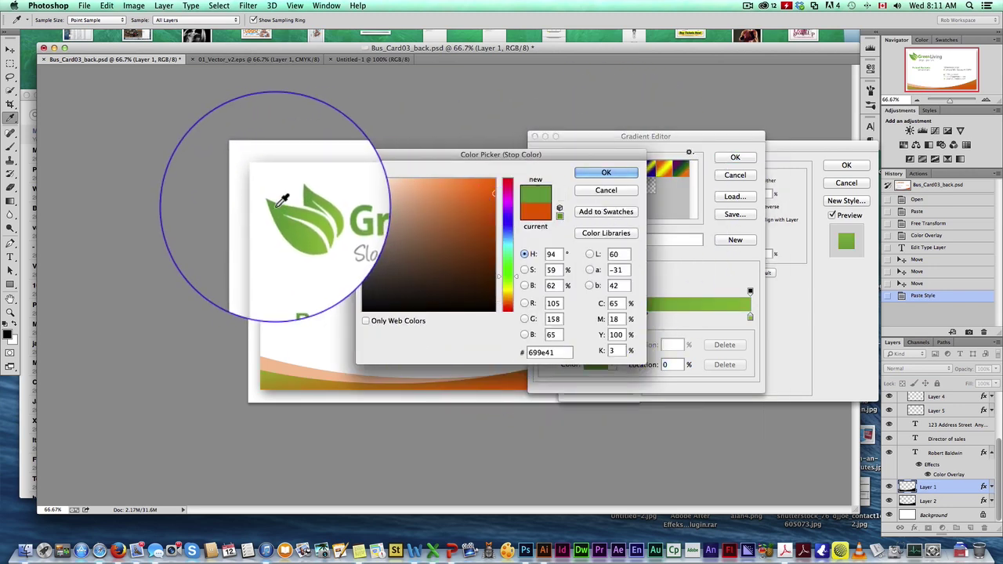
left_click(606, 172)
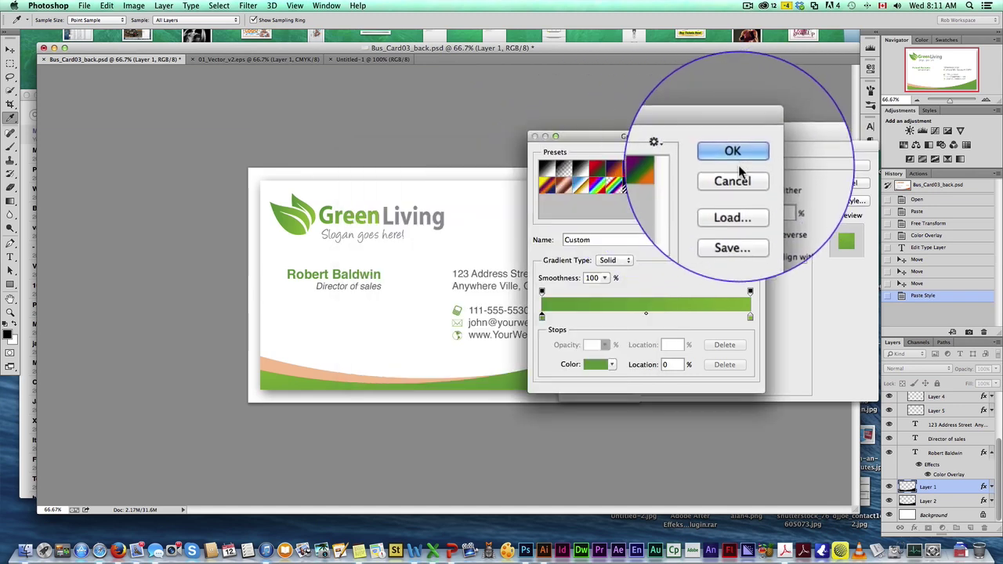
left_click(736, 157)
left_click(848, 167)
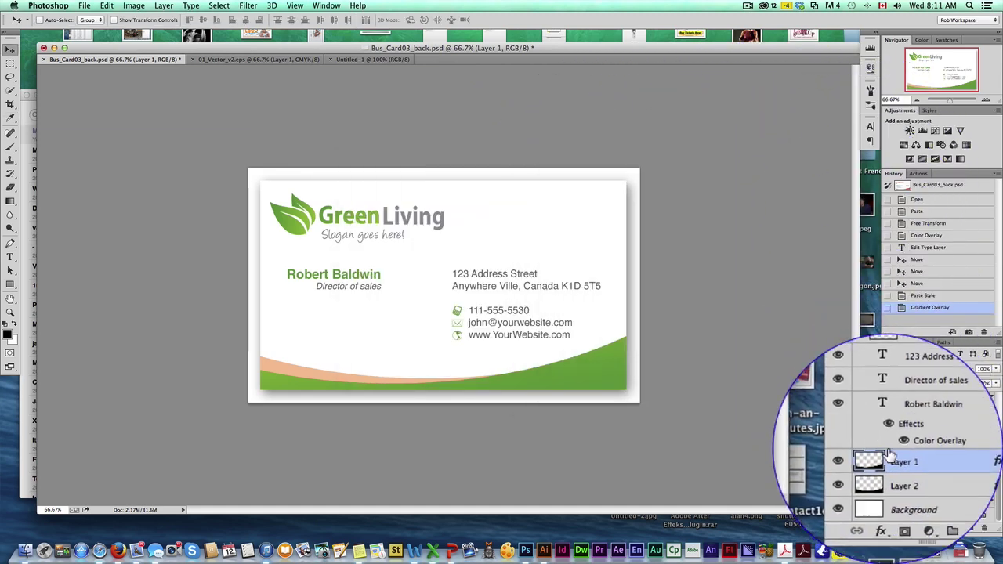
Paste Layer 1's gradient style onto Layer 2 at 43% opacity and hide Layer 1
right_click(890, 462)
left_click(885, 325)
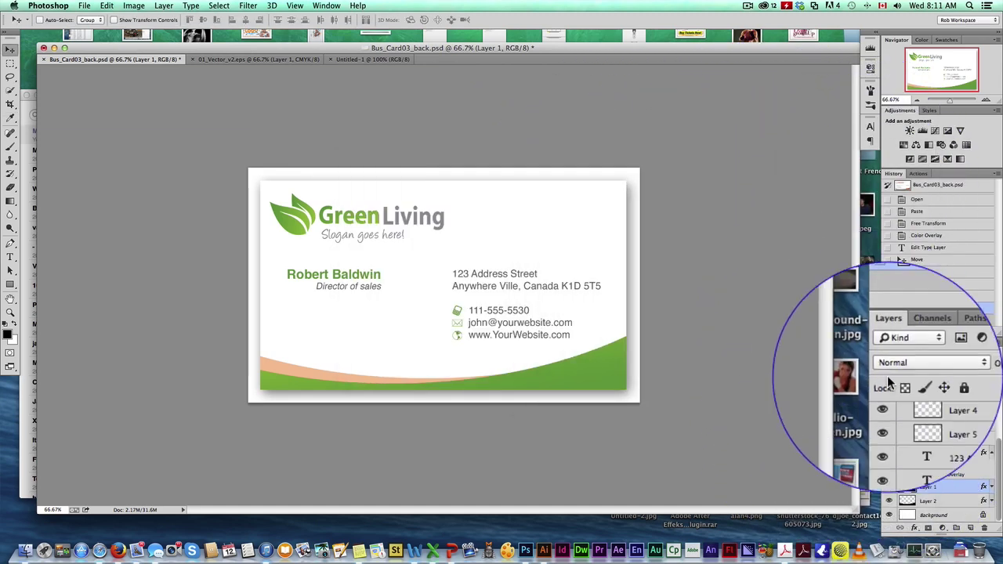
right_click(893, 499)
left_click(815, 333)
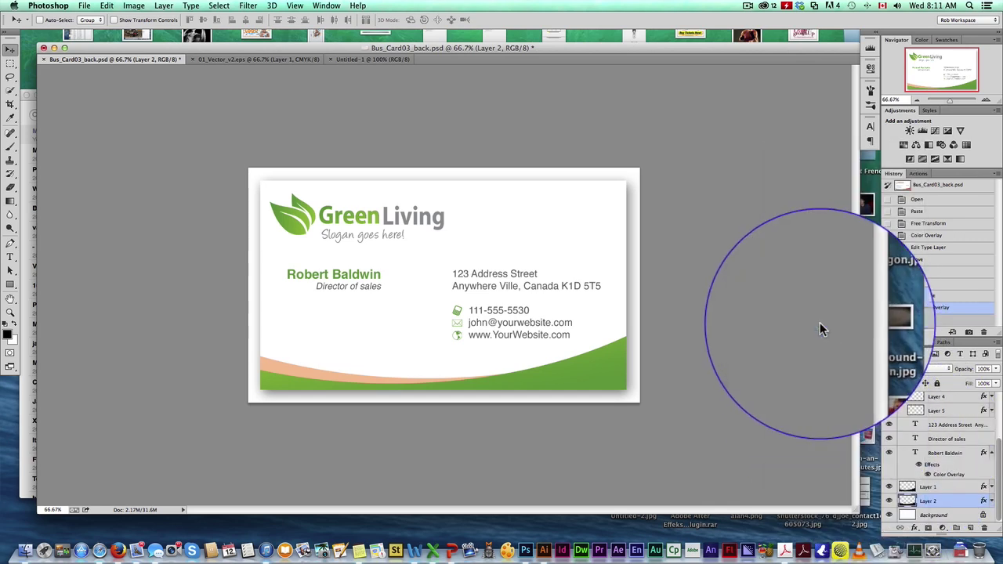
left_click(991, 368)
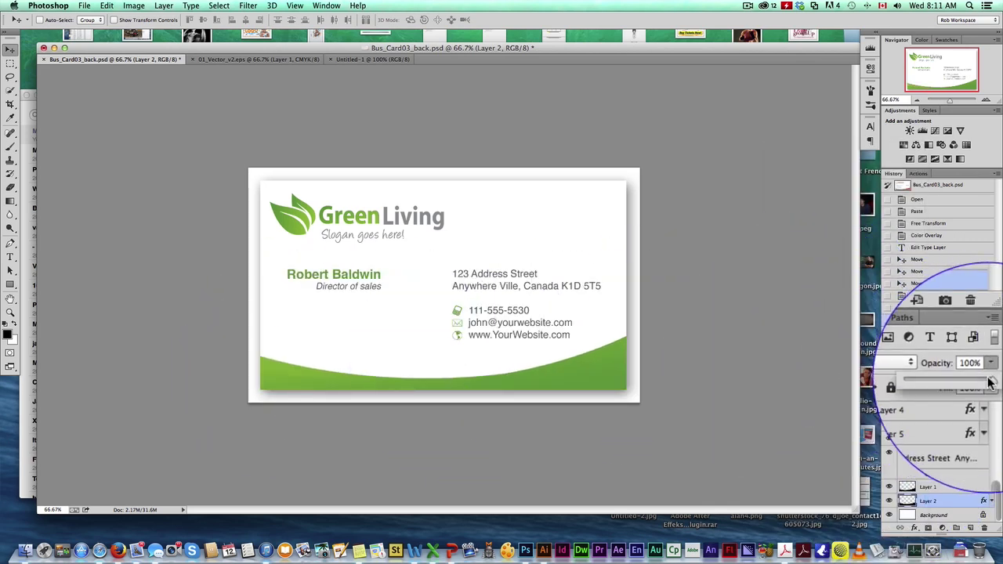
left_click_drag(988, 380, 966, 380)
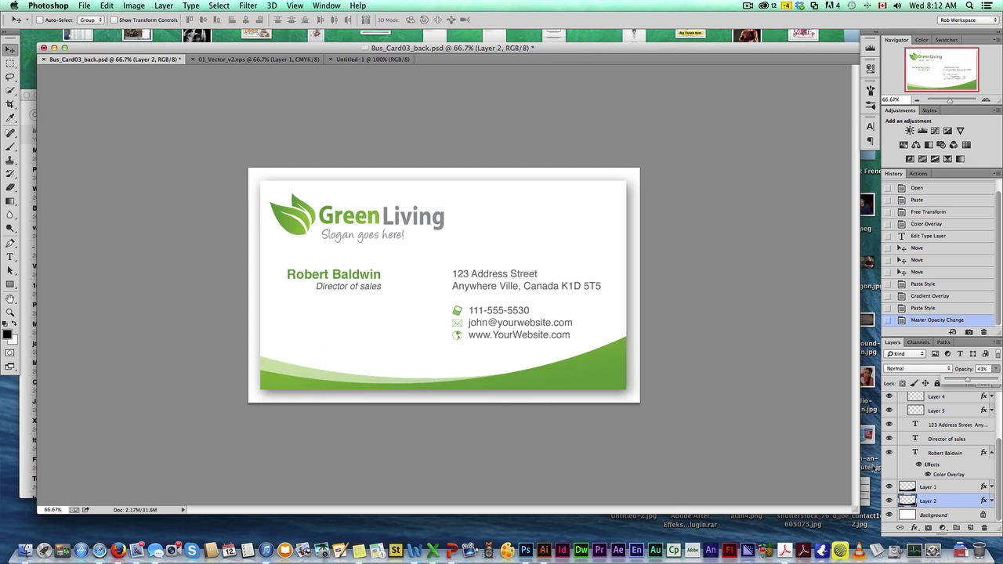
left_click(889, 487)
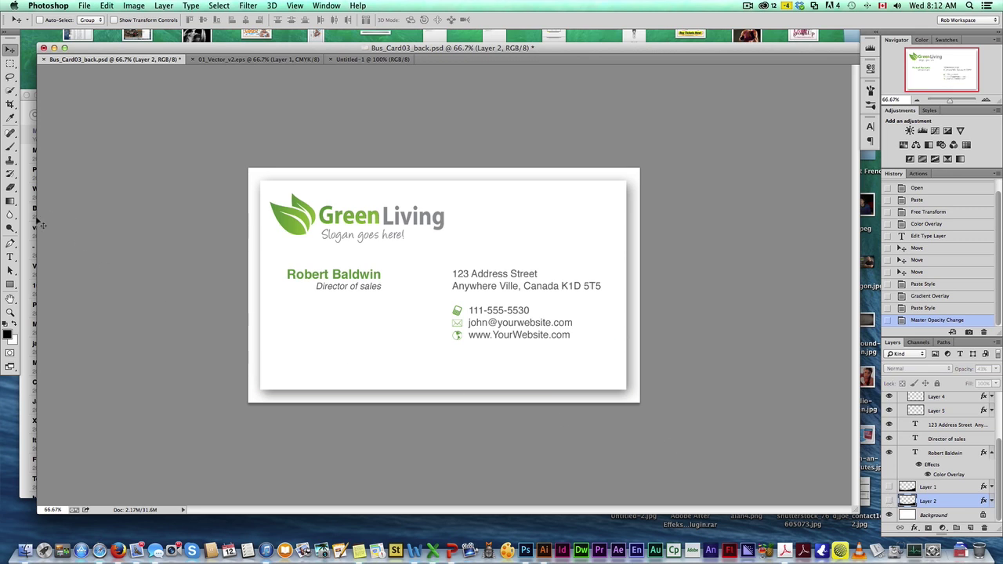
Draw a black rectangle across the card's bottom and stretch it taller
left_click(10, 285)
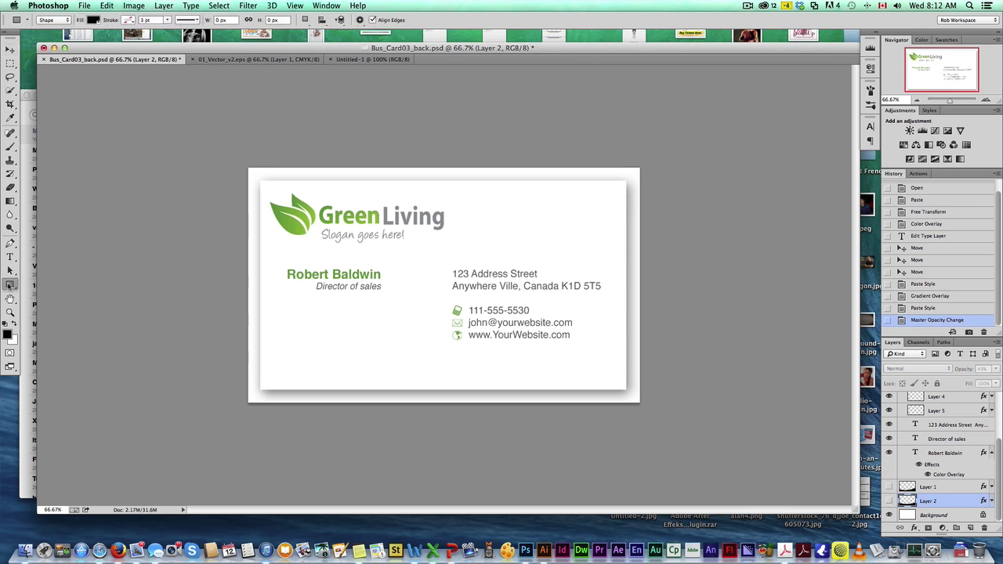
left_click_drag(423, 389, 672, 414)
key("ctrl+t")
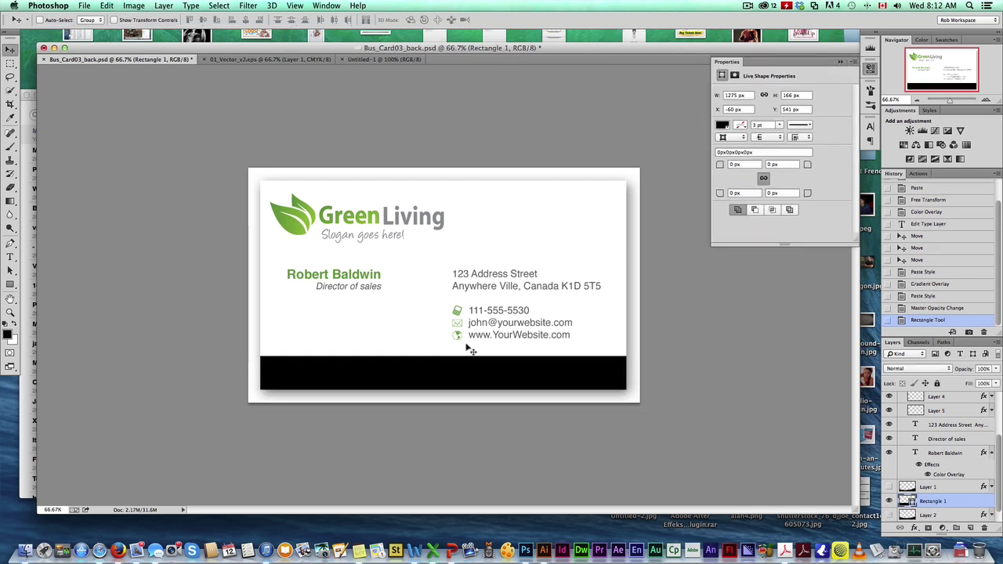
left_click_drag(449, 356, 449, 349)
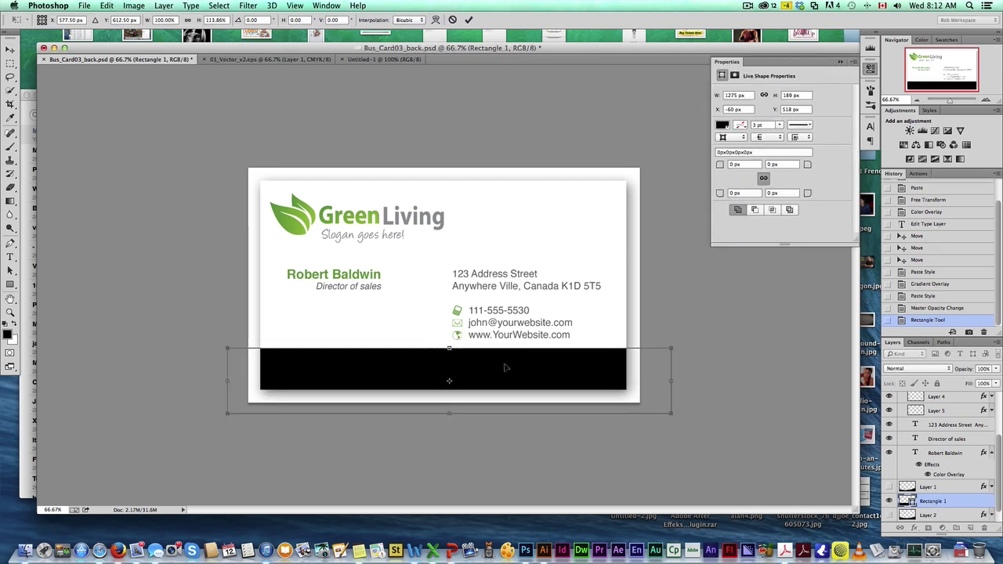
key("Return")
key("v")
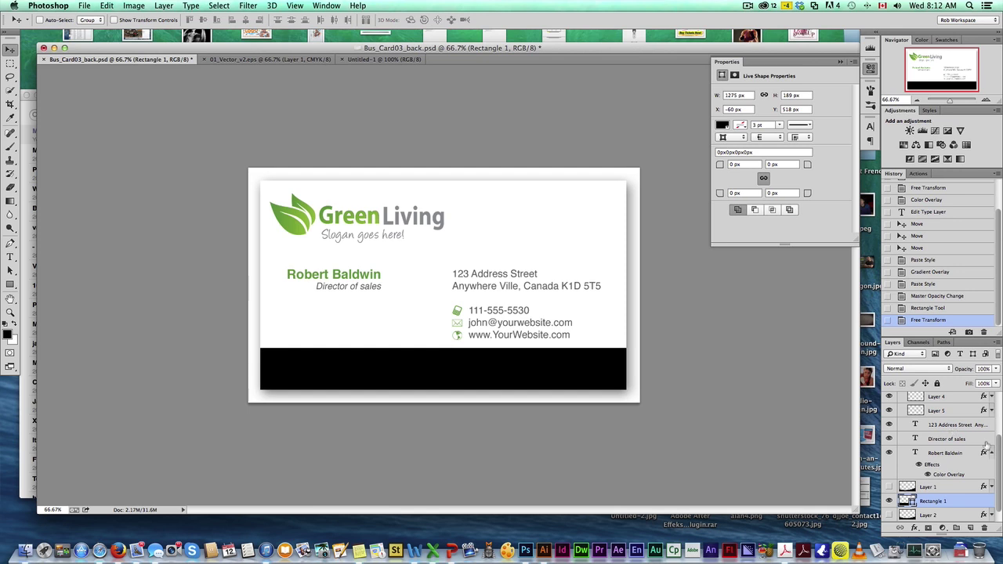
Toggle the bleed mask off and on to check the band reaches into the bleed
scroll(996, 449, "up", 3)
left_click(888, 400)
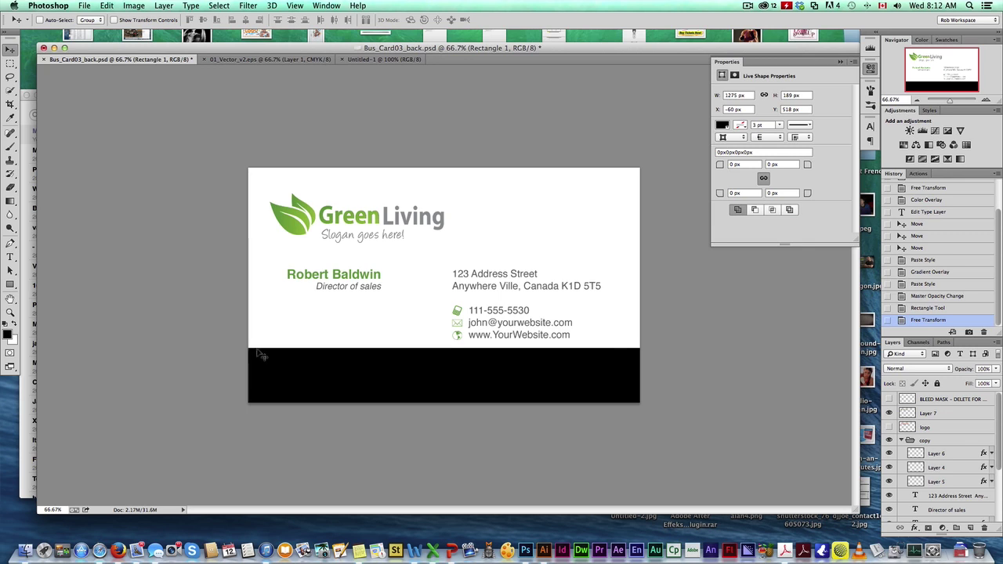
left_click(889, 399)
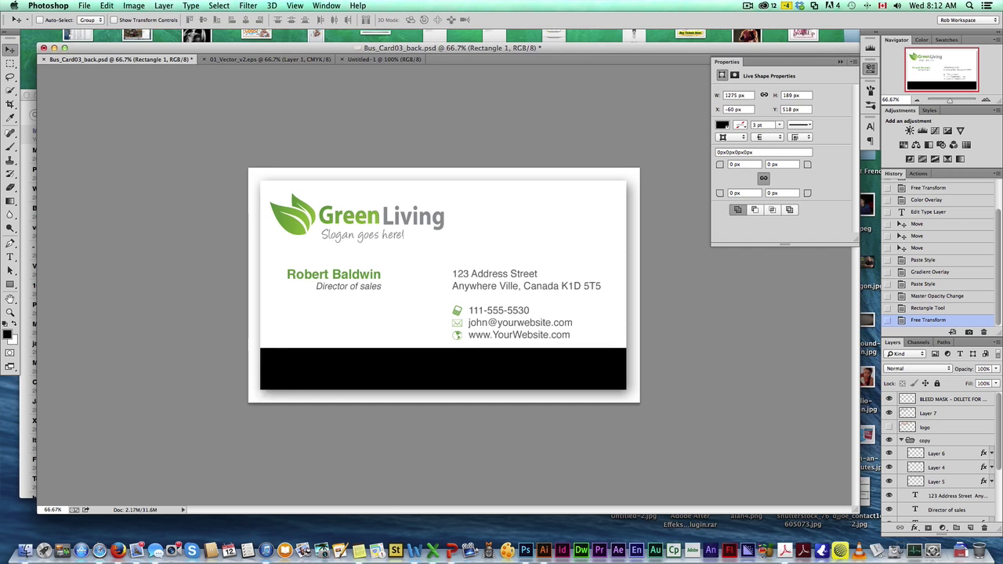
scroll(994, 446, "down", 3)
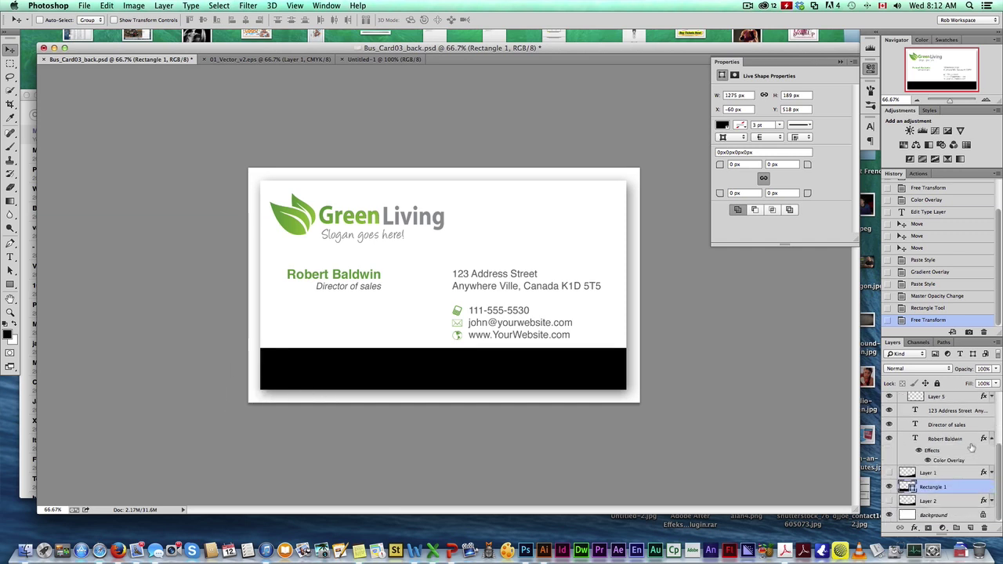
right_click(940, 487)
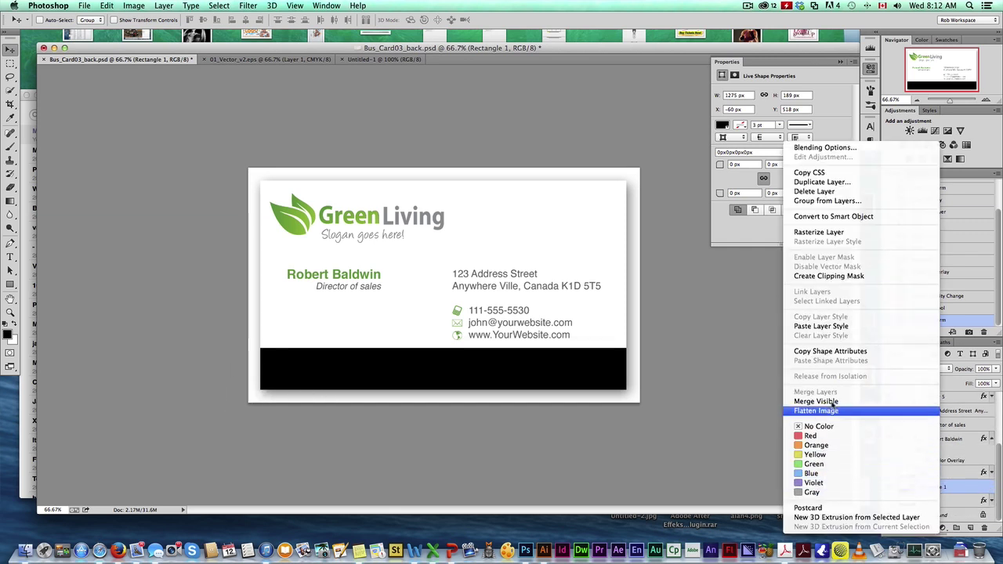
Give Rectangle 1 the green gradient style, put it in Group 1, and fade its mask rightward
left_click(821, 327)
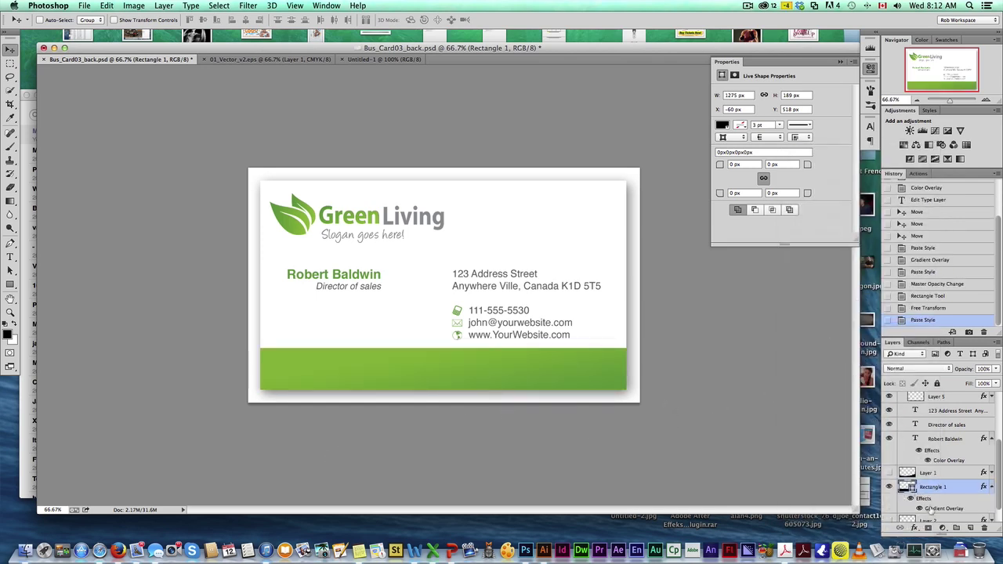
left_click_drag(954, 502, 958, 527)
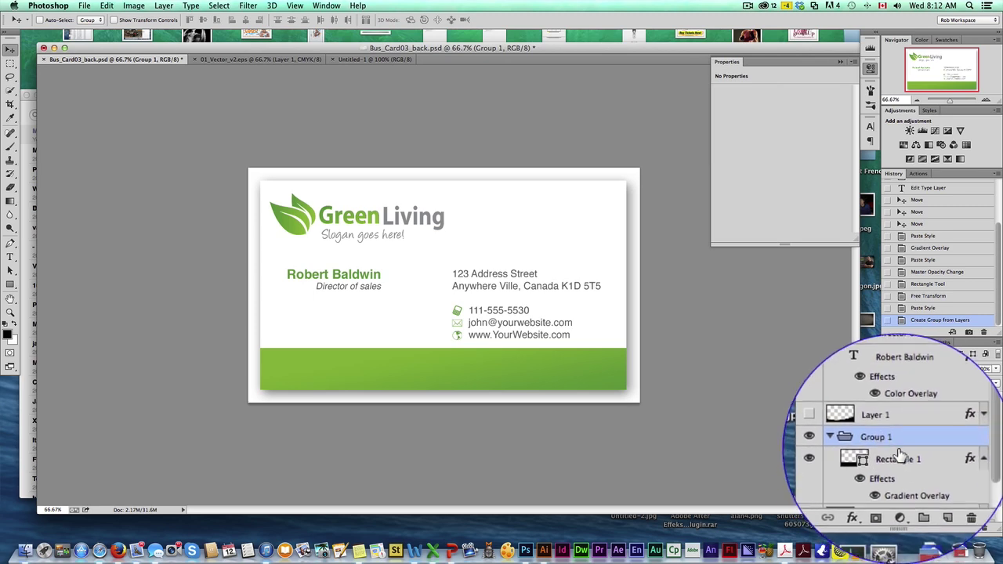
left_click(922, 528)
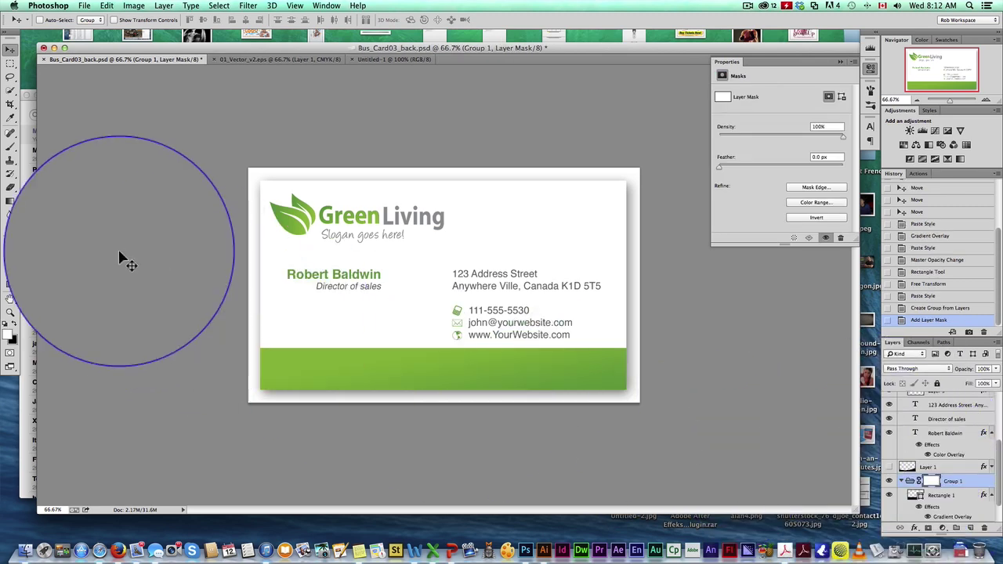
left_click(11, 201)
left_click_drag(486, 373, 568, 376)
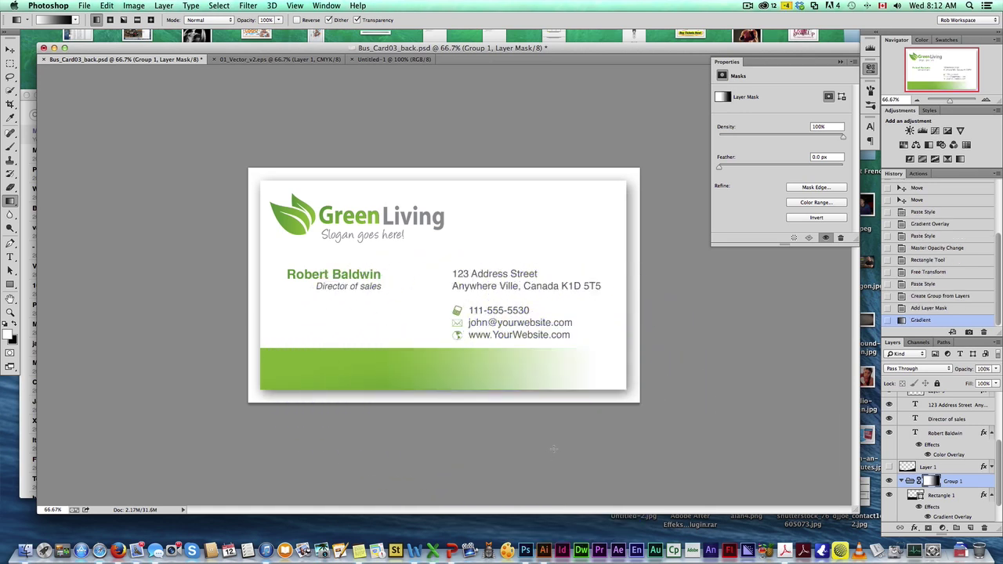
Hide Group 1's straight band and show the curved green swoosh on Layer 2
key("v")
key("super+t")
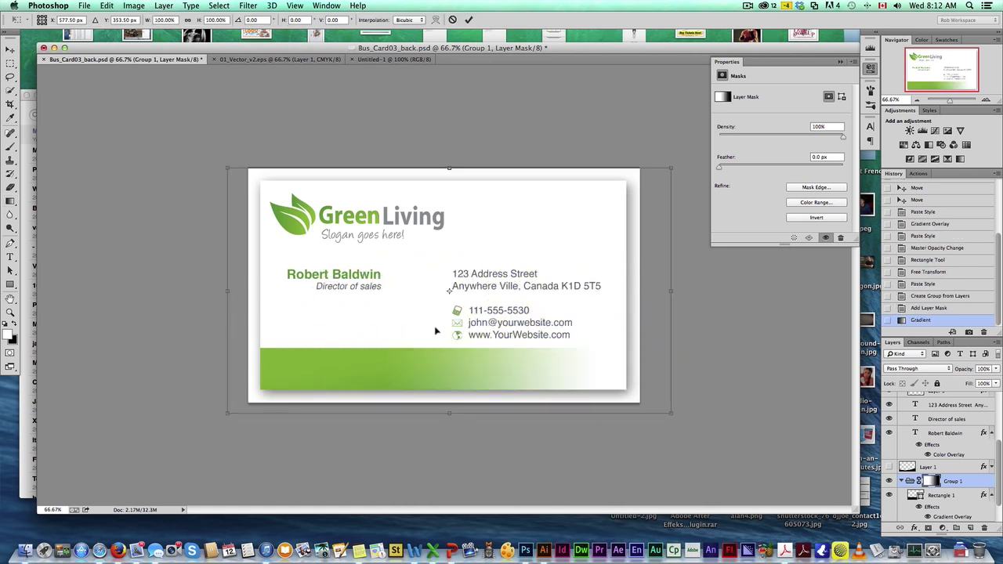
key("Escape")
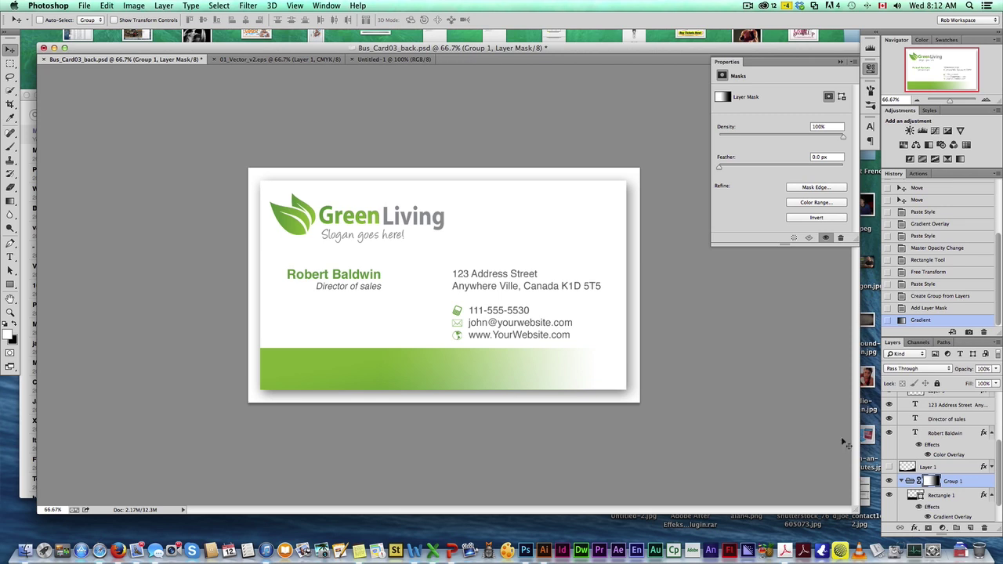
left_click(943, 496)
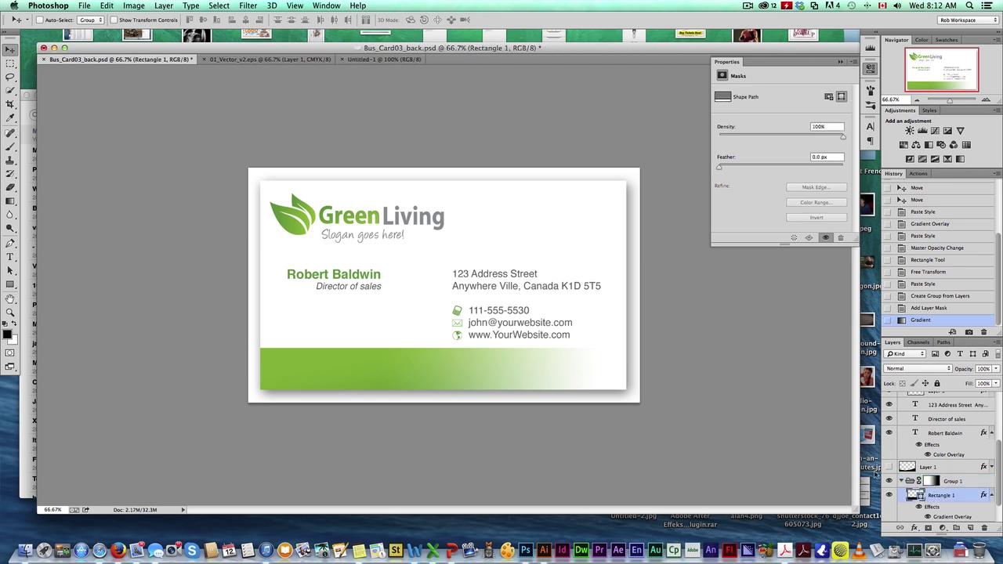
left_click(909, 480)
left_click(900, 480)
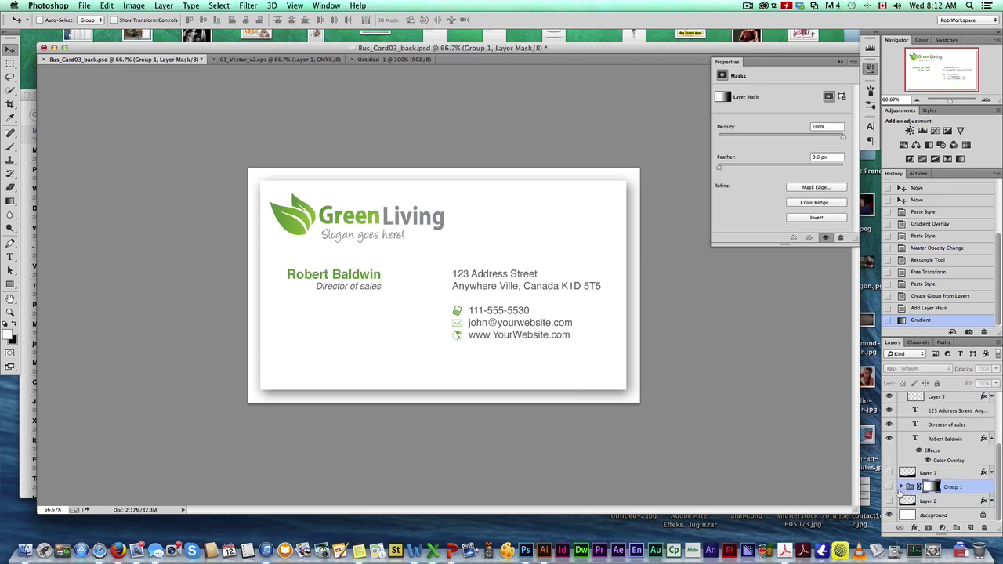
left_click(889, 473)
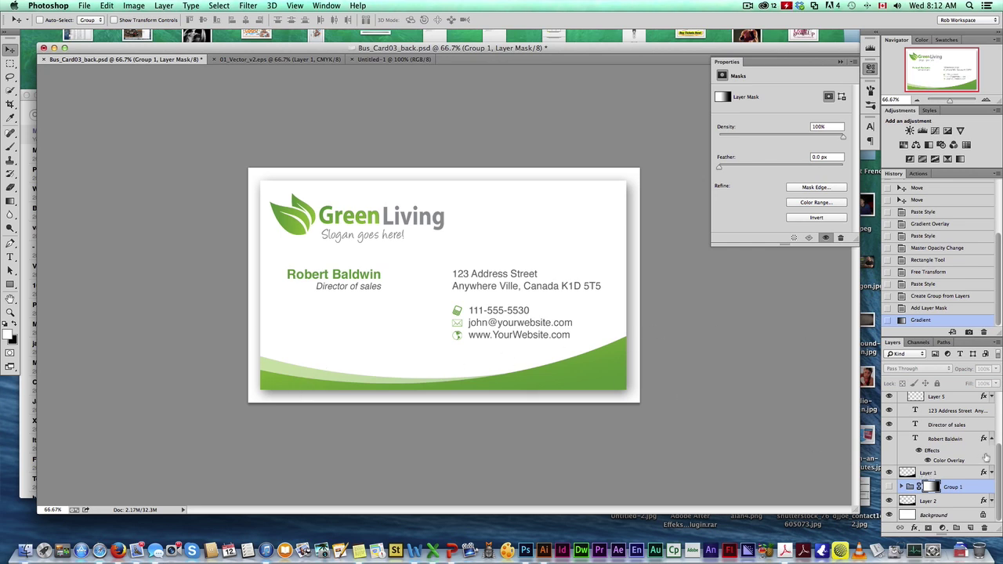
scroll(976, 464, "up", 8)
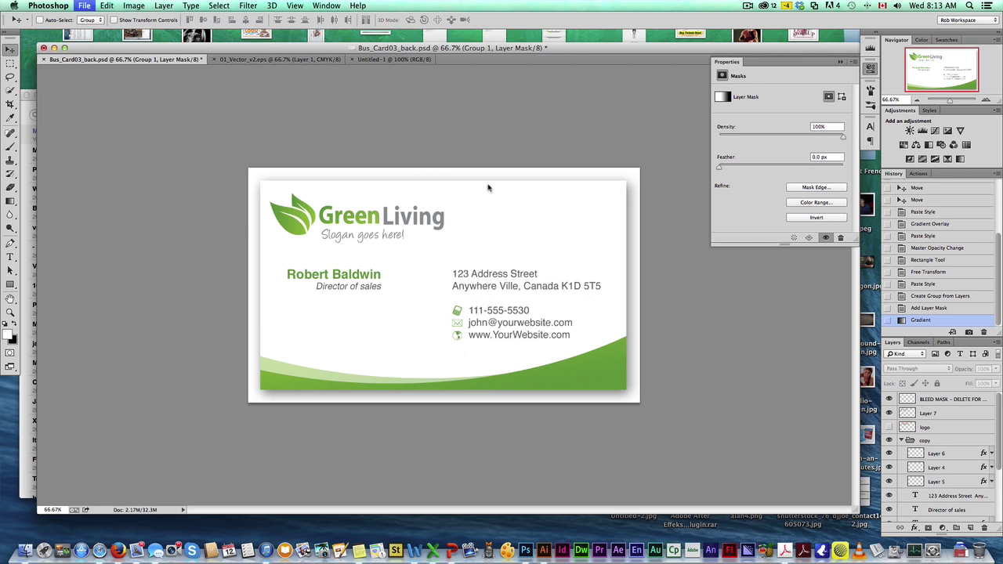
key("super+shift+s")
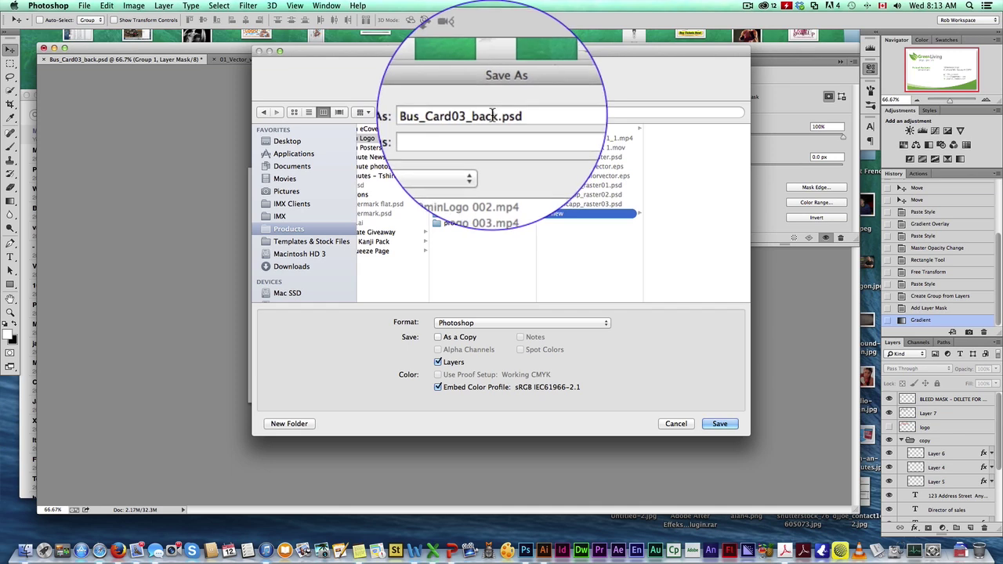
Save as Bus_Card_back.psd in Photoshop format with maximum compatibility
key("BackSpace")
key("BackSpace")
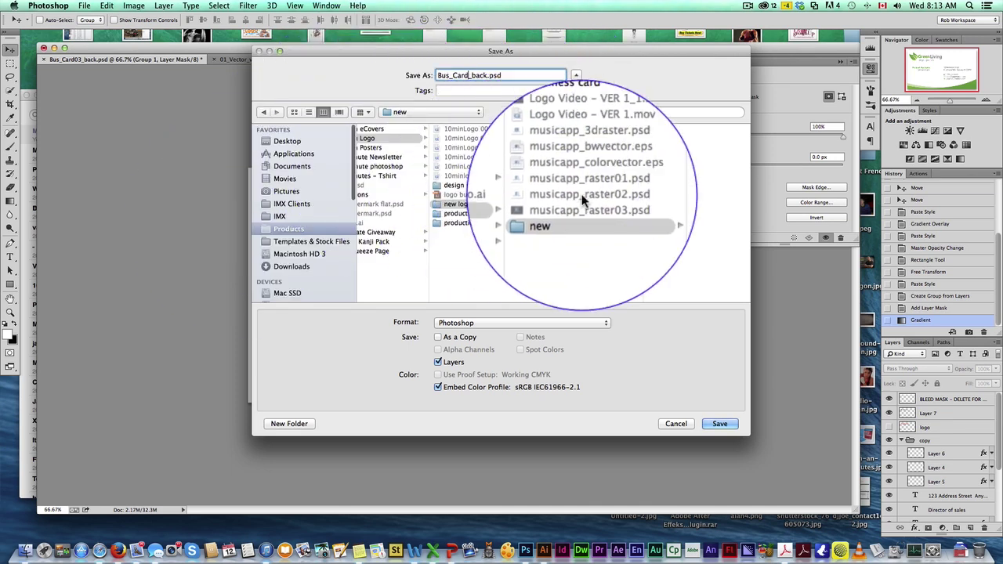
left_click(714, 425)
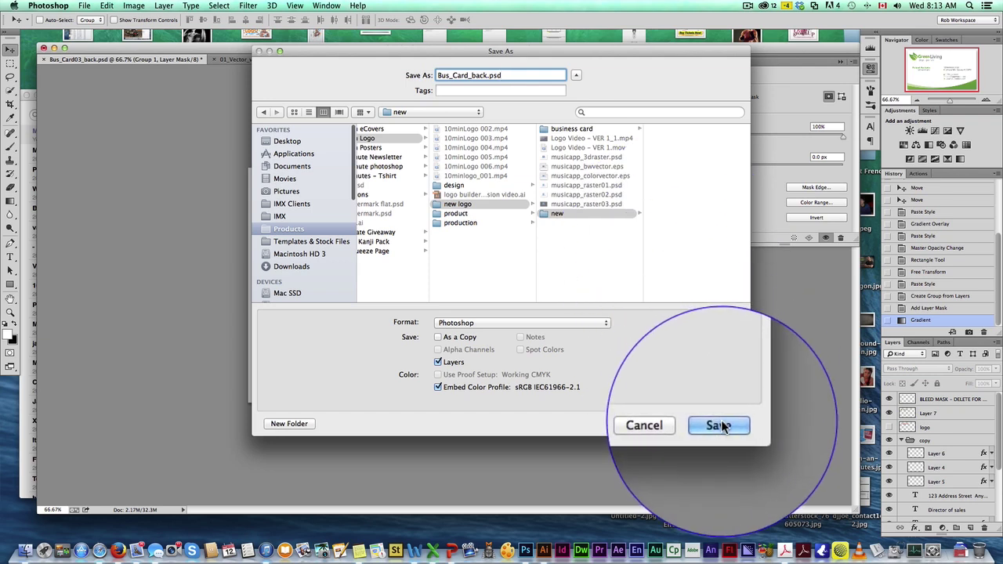
left_click(633, 230)
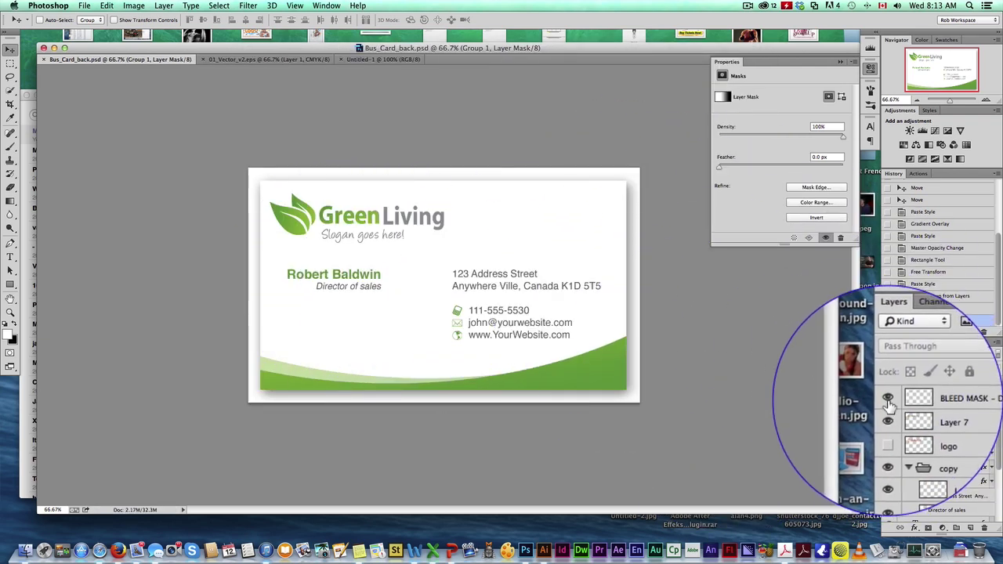
Hide the BLEED MASK layer and flatten the card, discarding hidden layers
left_click(888, 399)
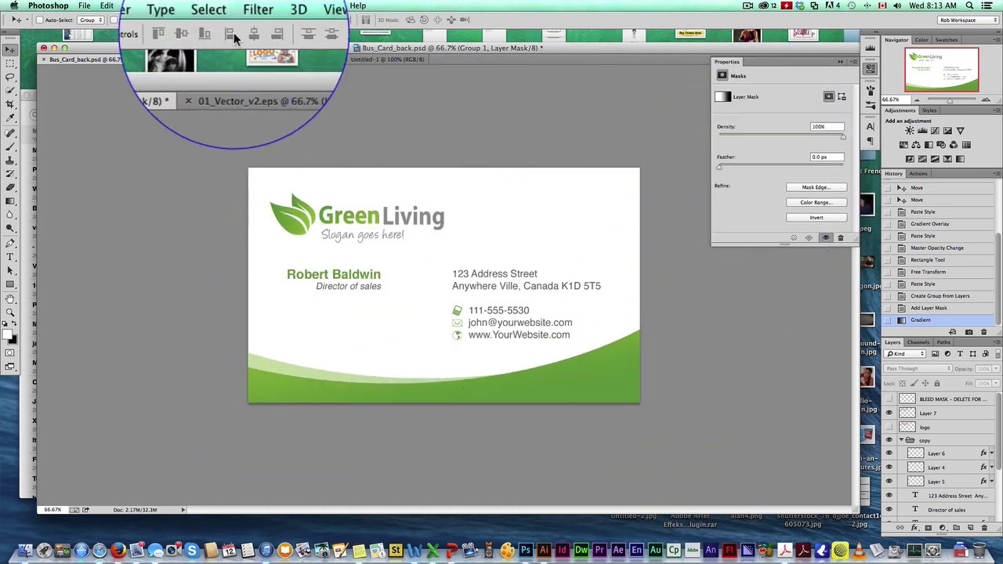
left_click(164, 6)
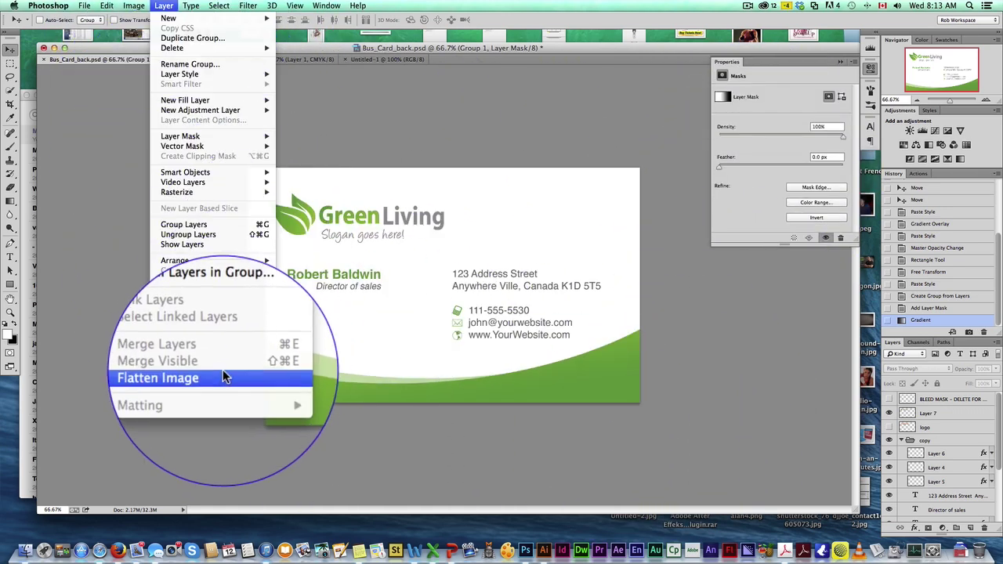
key("Escape")
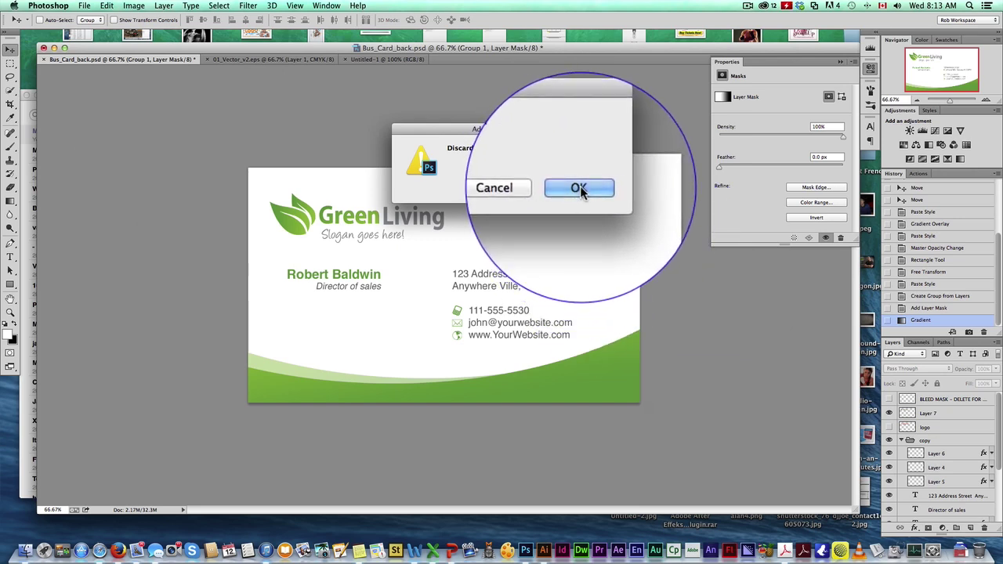
left_click(579, 188)
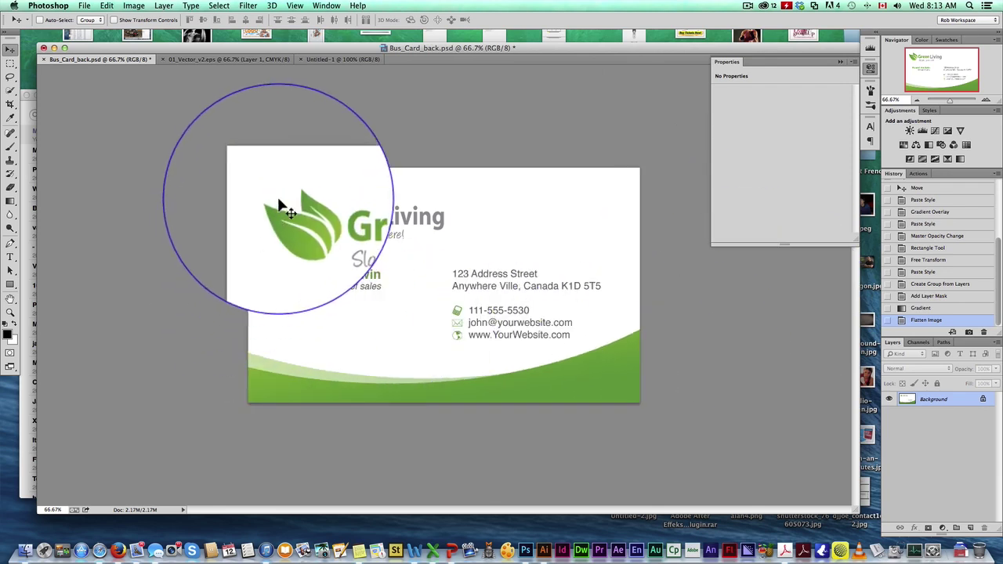
Convert the flattened image to CMYK Color mode
left_click(133, 6)
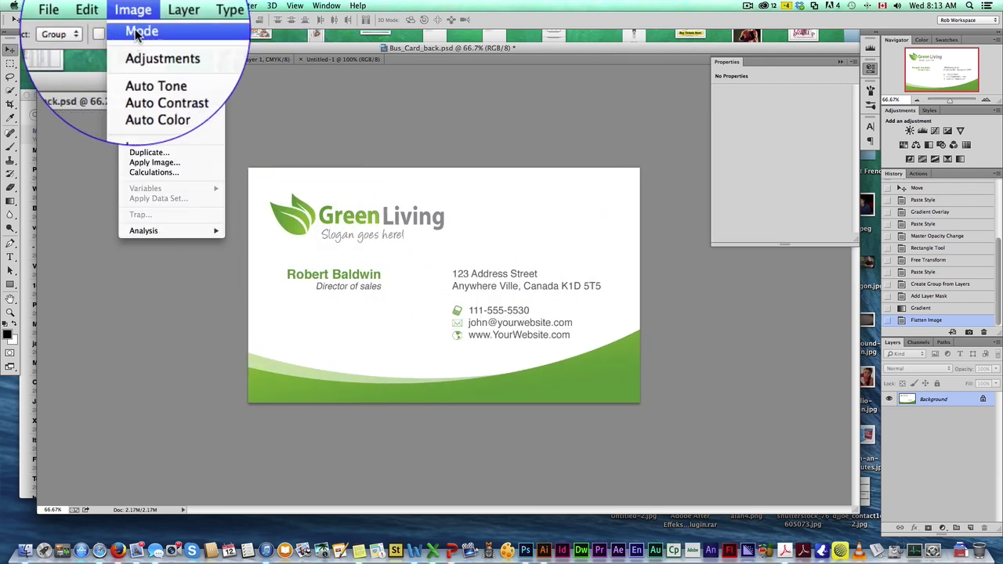
mouse_move(145, 33)
left_click(256, 113)
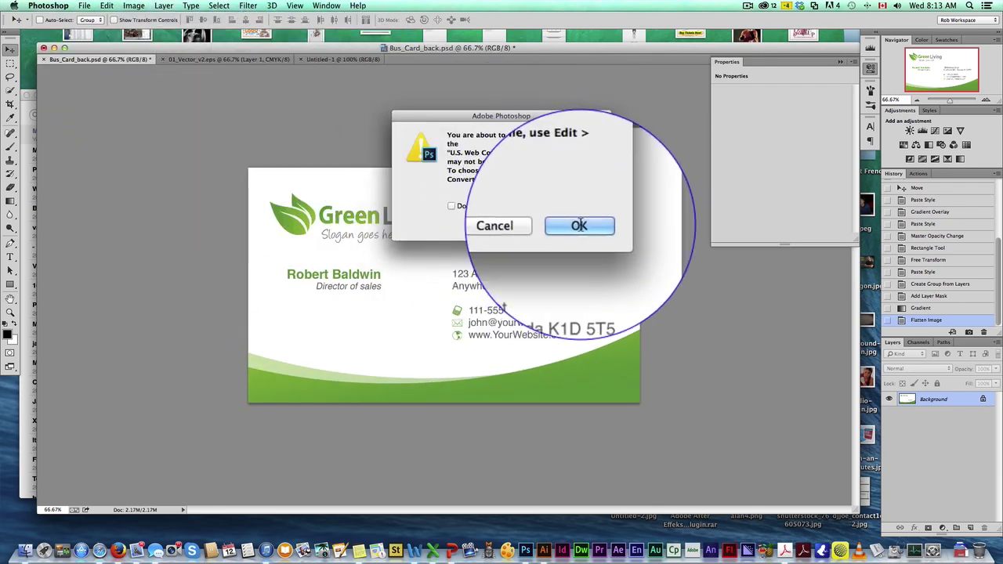
left_click(573, 226)
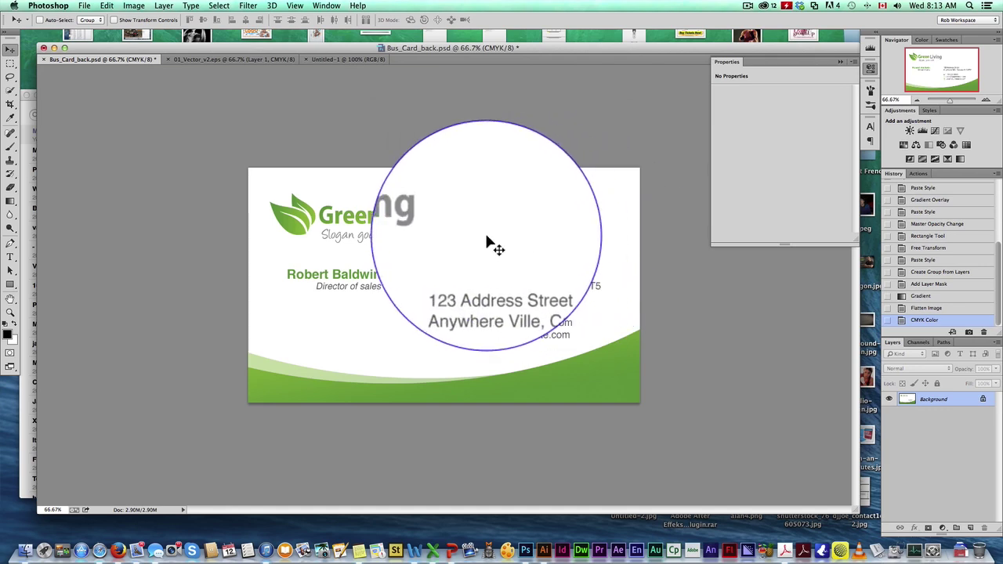
Save a copy as JPEG Bus_Card_back.jpg with Quality set to Maximum (12)
key("super+shift+s")
left_click(471, 322)
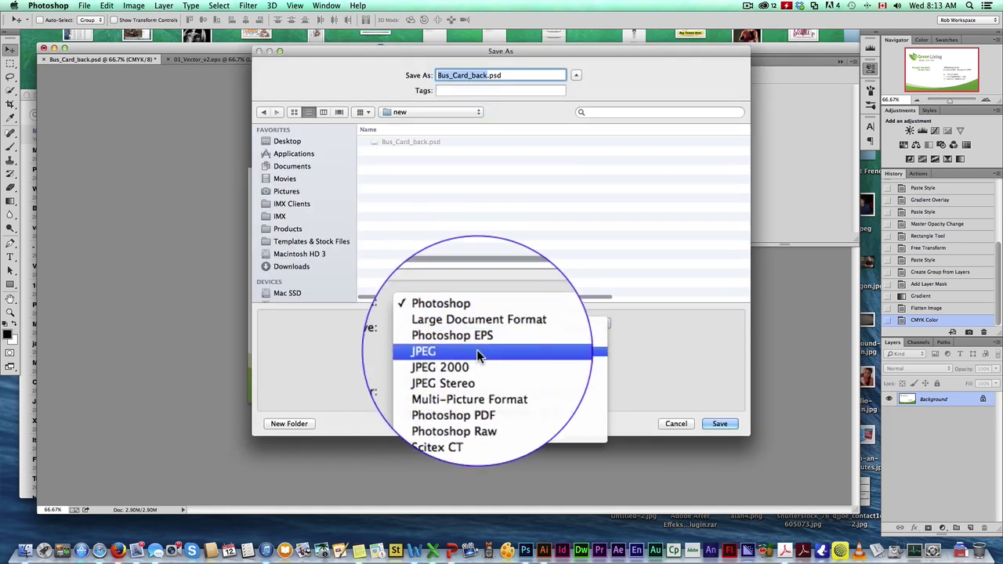
left_click(476, 349)
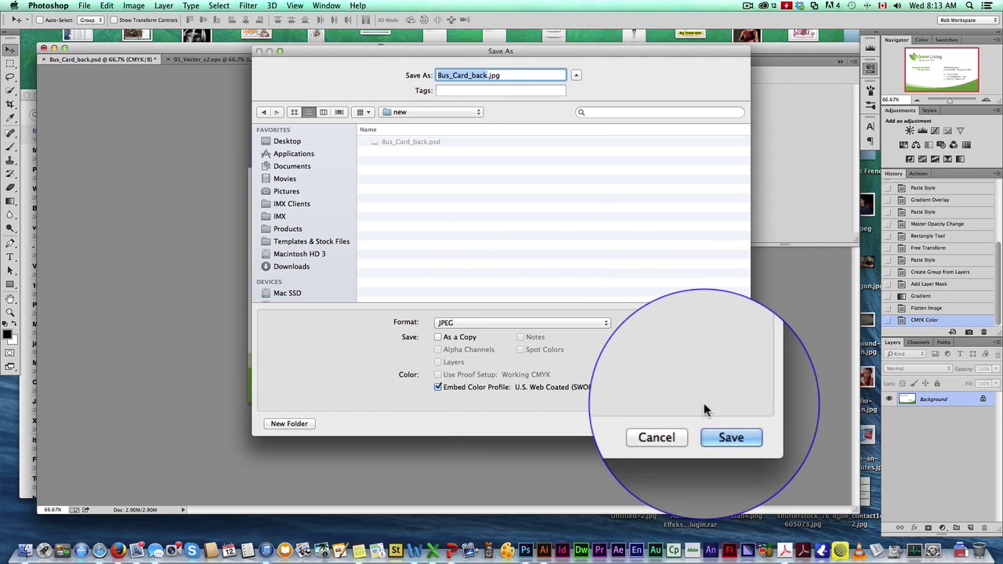
left_click(719, 420)
left_click_drag(491, 252, 528, 253)
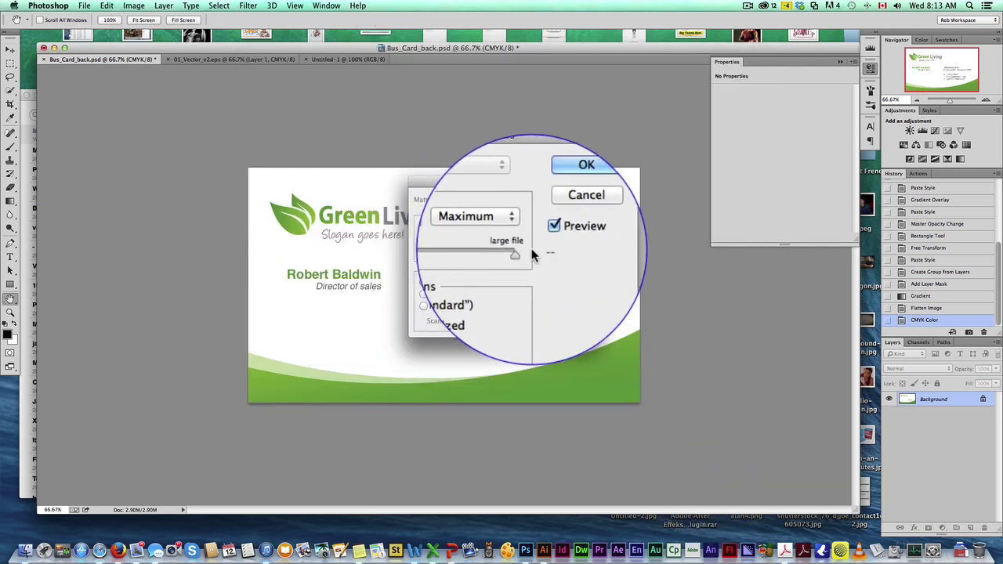
left_click(584, 202)
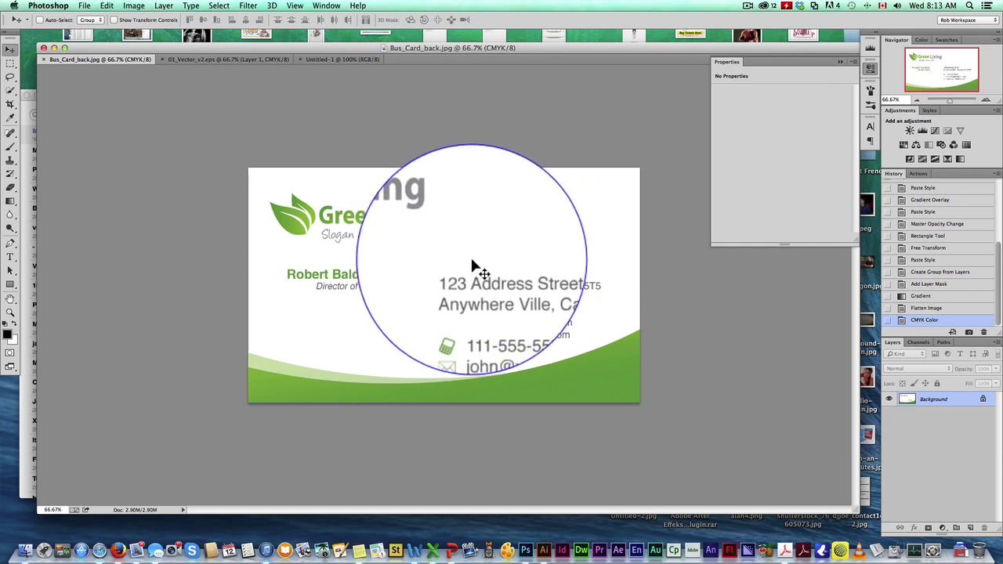
key("super+semicolon")
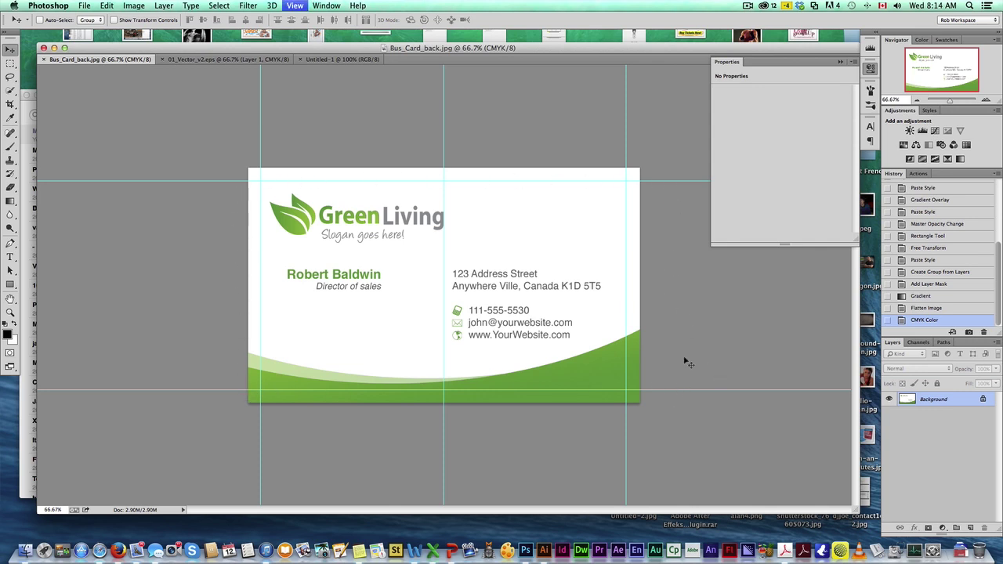
key("super+semicolon")
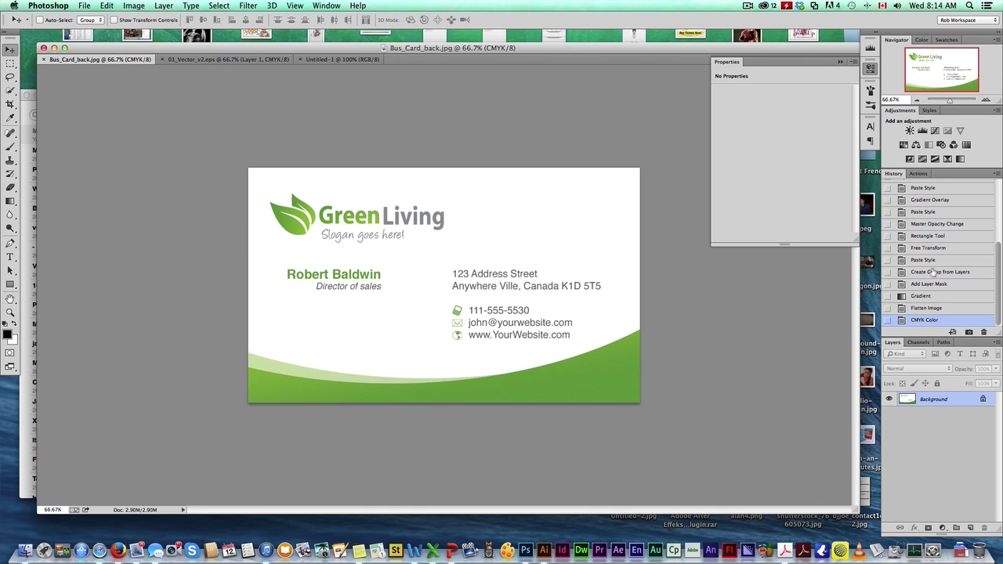